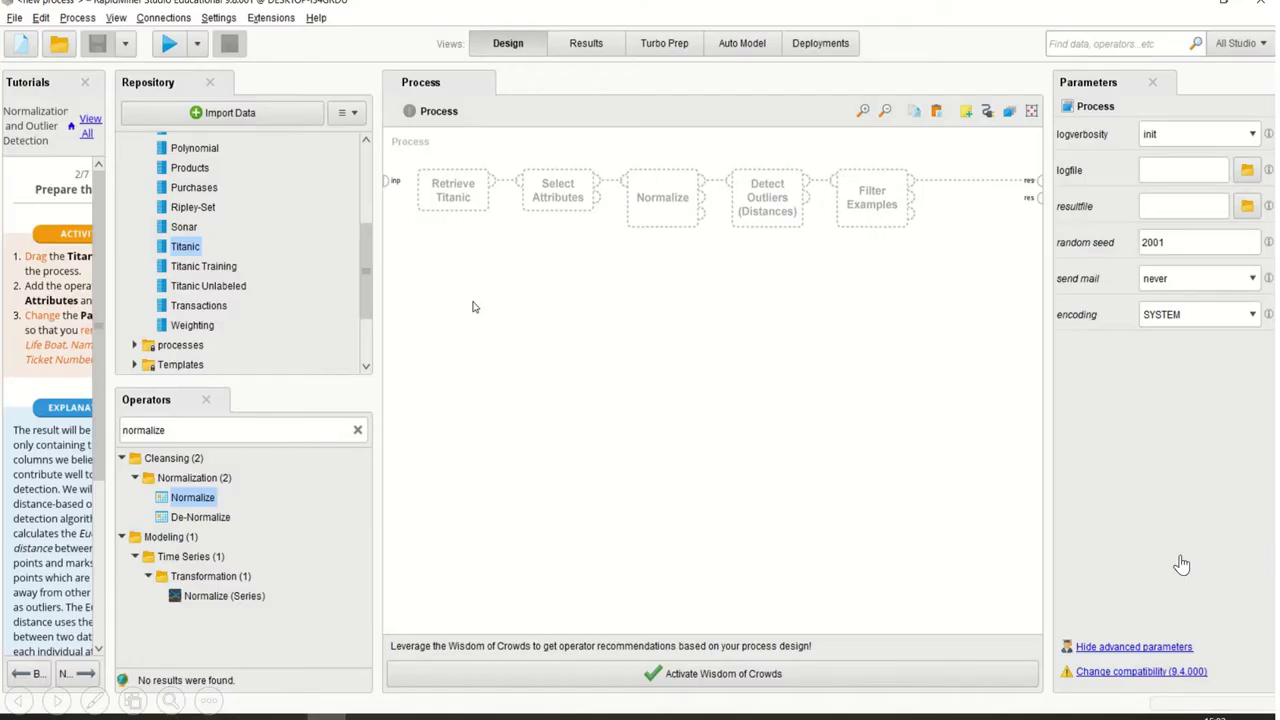
key("m")
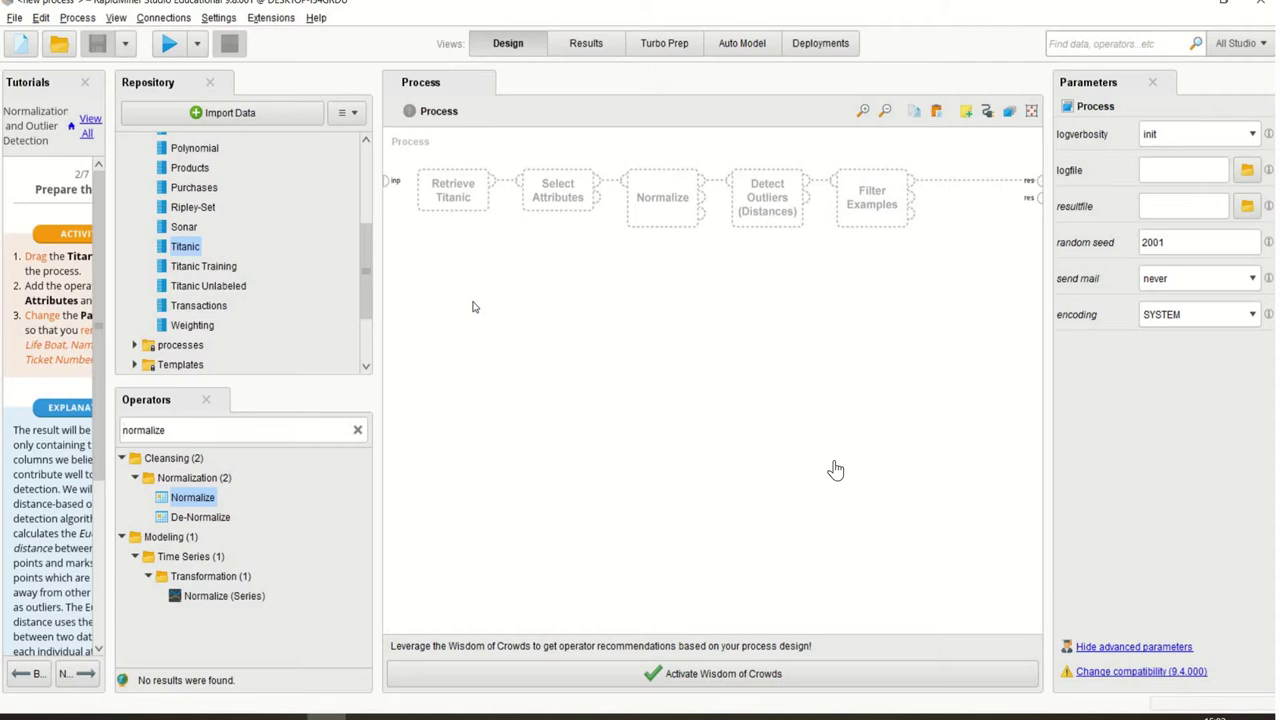
mouse_move(314, 655)
left_click(287, 699)
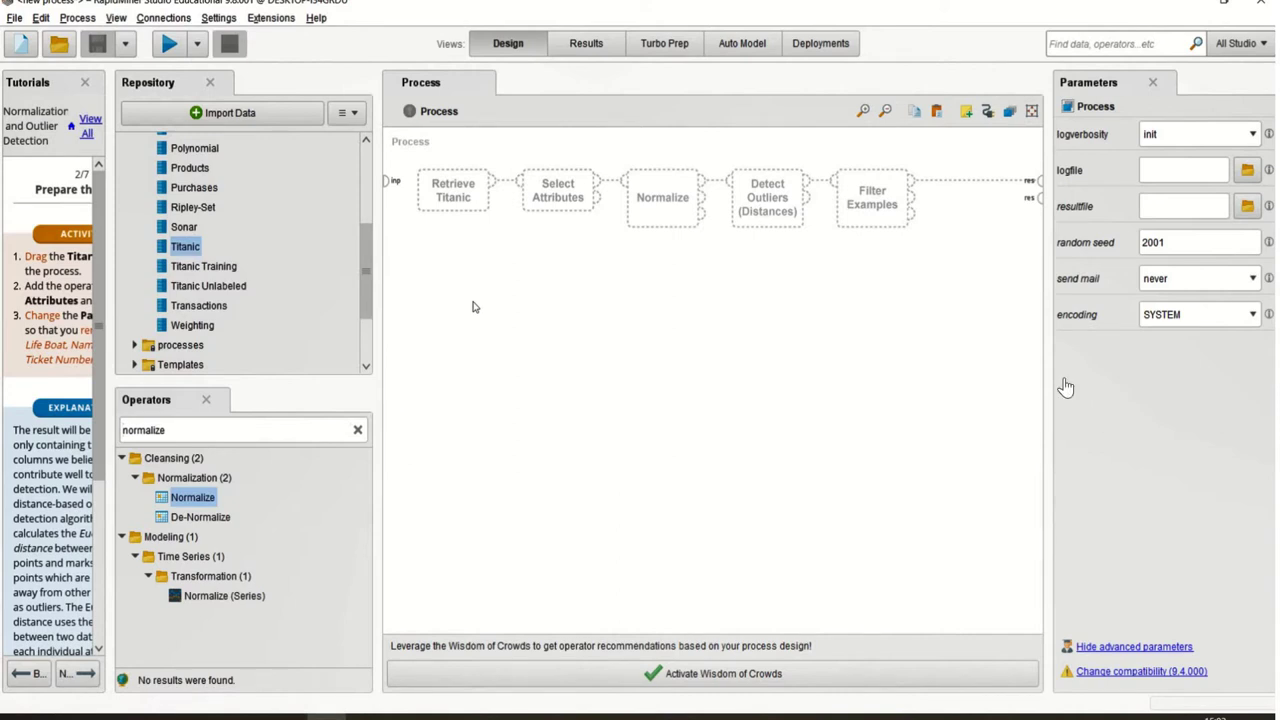
Open the Titanic sample data set and examine its attribute columns and example rows
mouse_move(1064, 386)
double_click(186, 250)
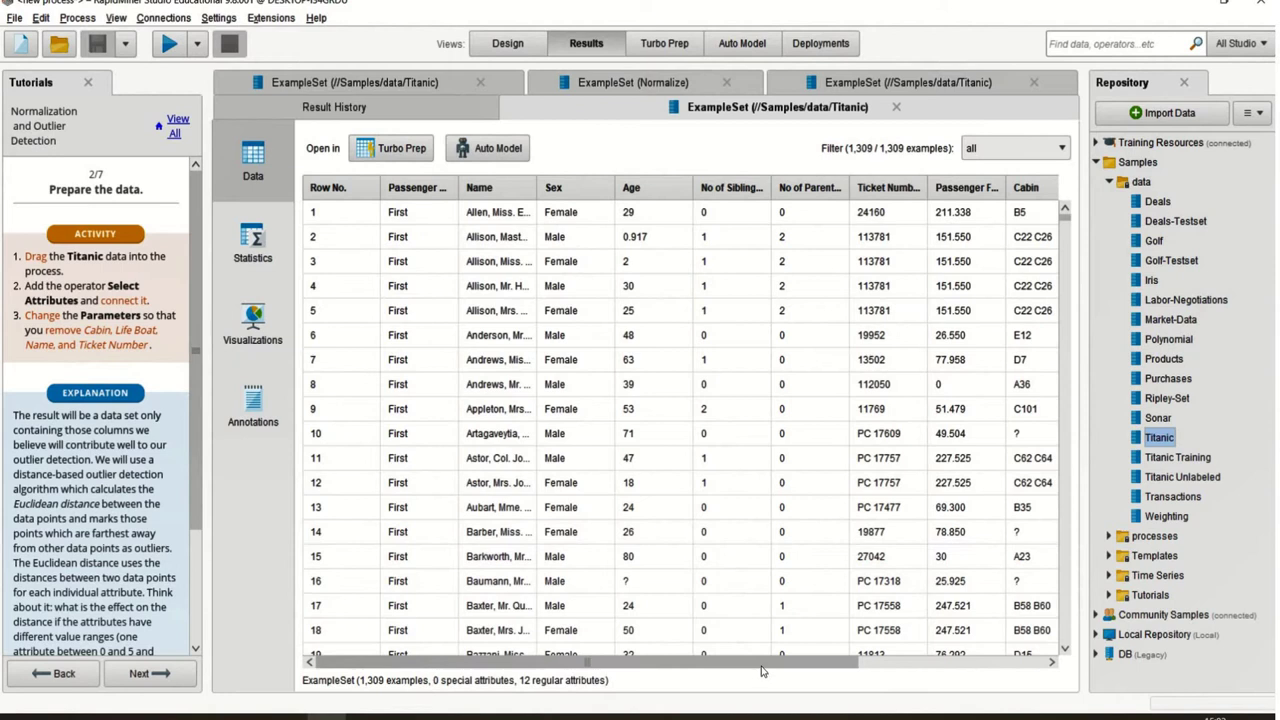
left_click_drag(760, 671, 736, 660)
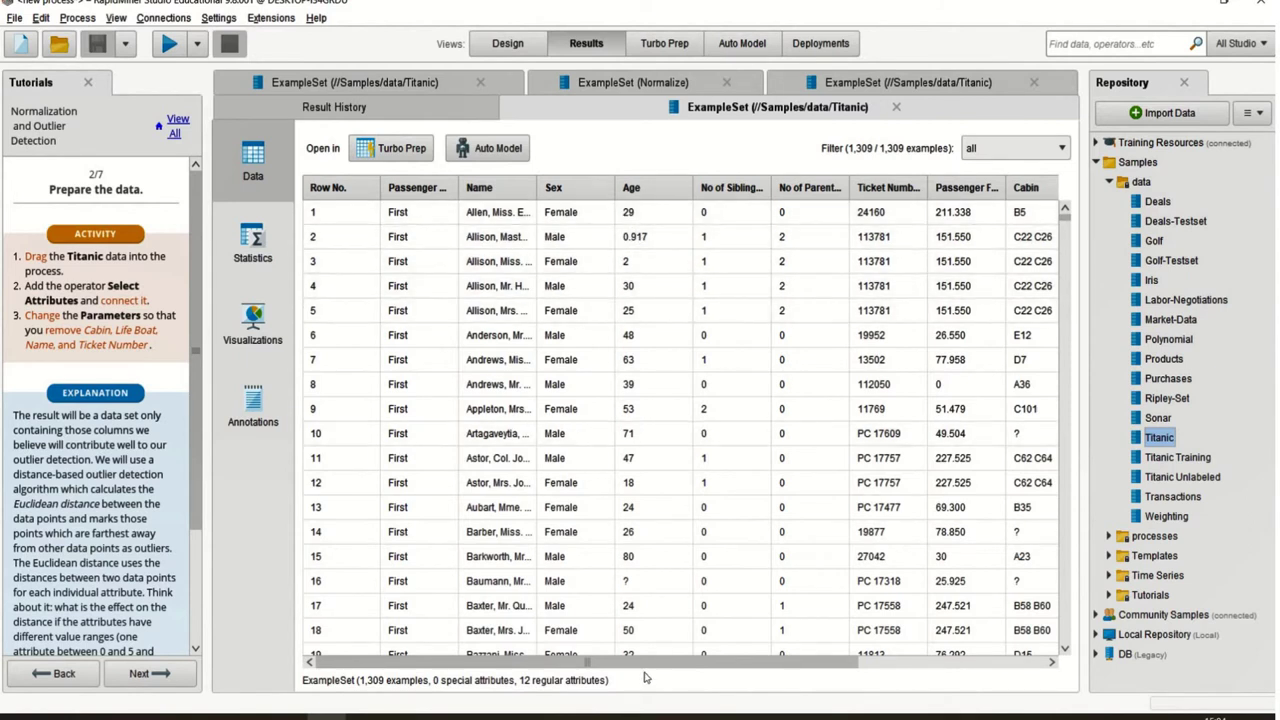
left_click_drag(650, 665, 815, 400)
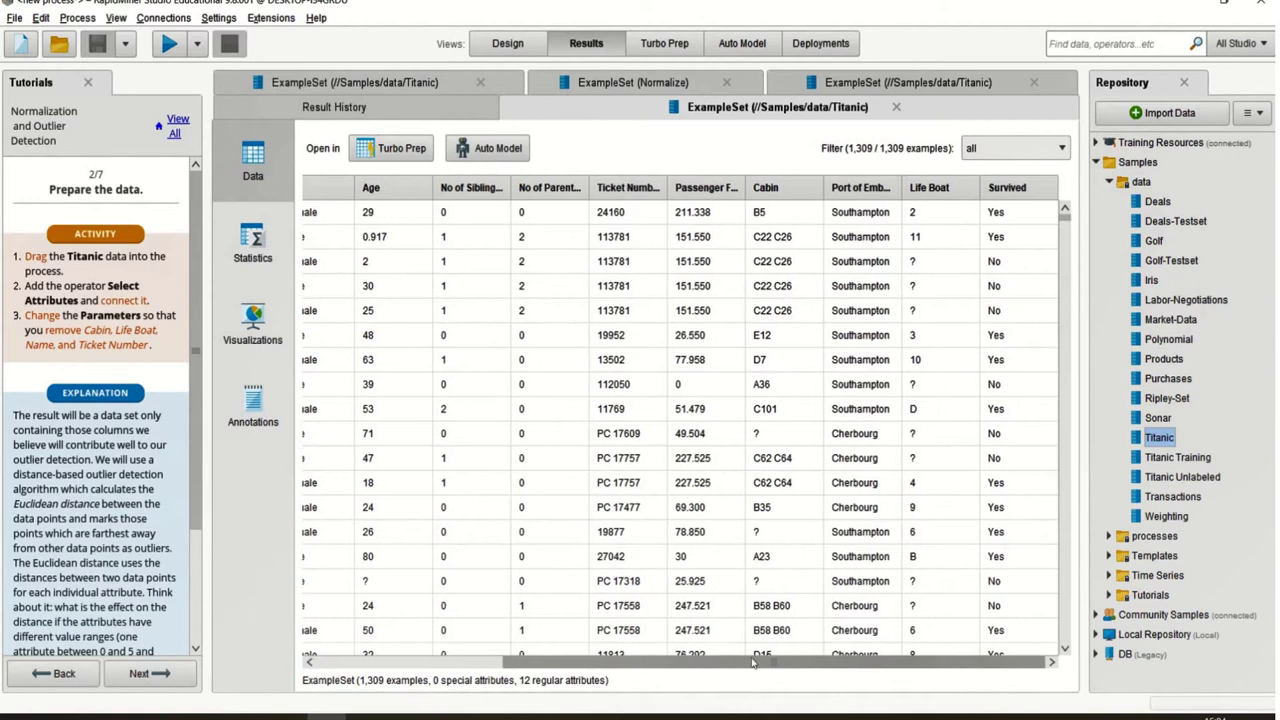
left_click_drag(728, 663, 549, 660)
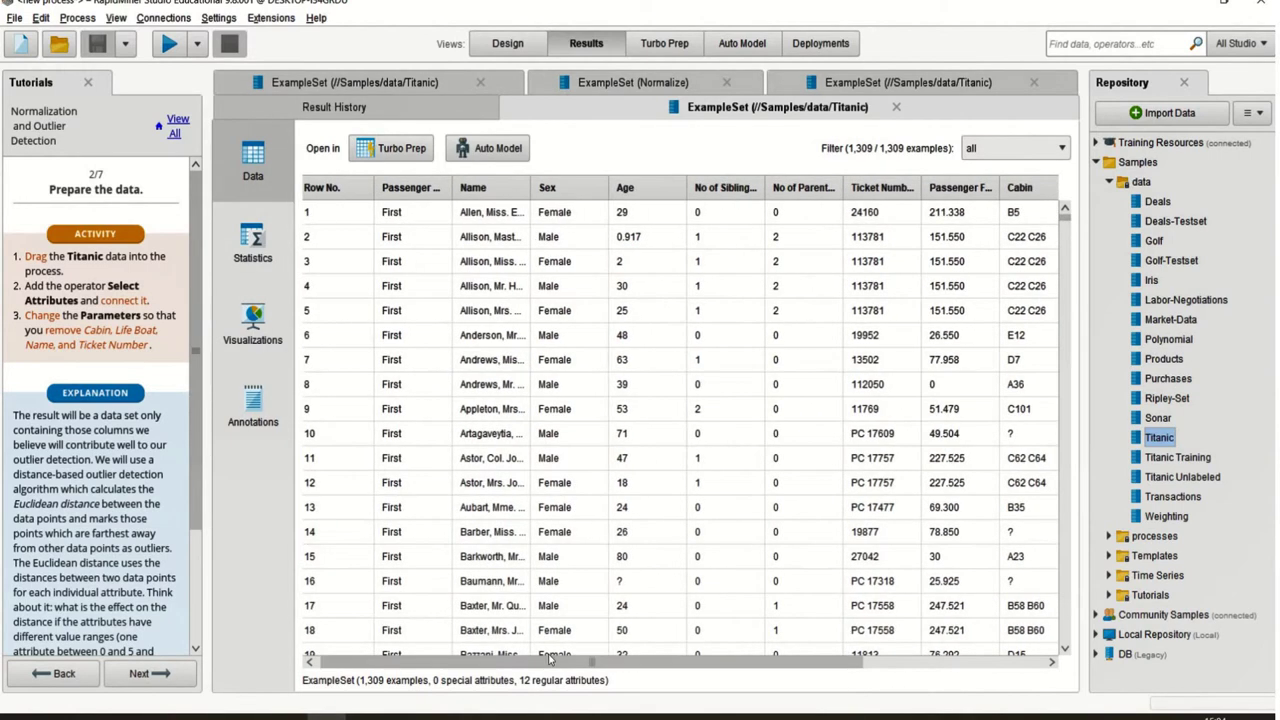
left_click_drag(1066, 226, 1072, 352)
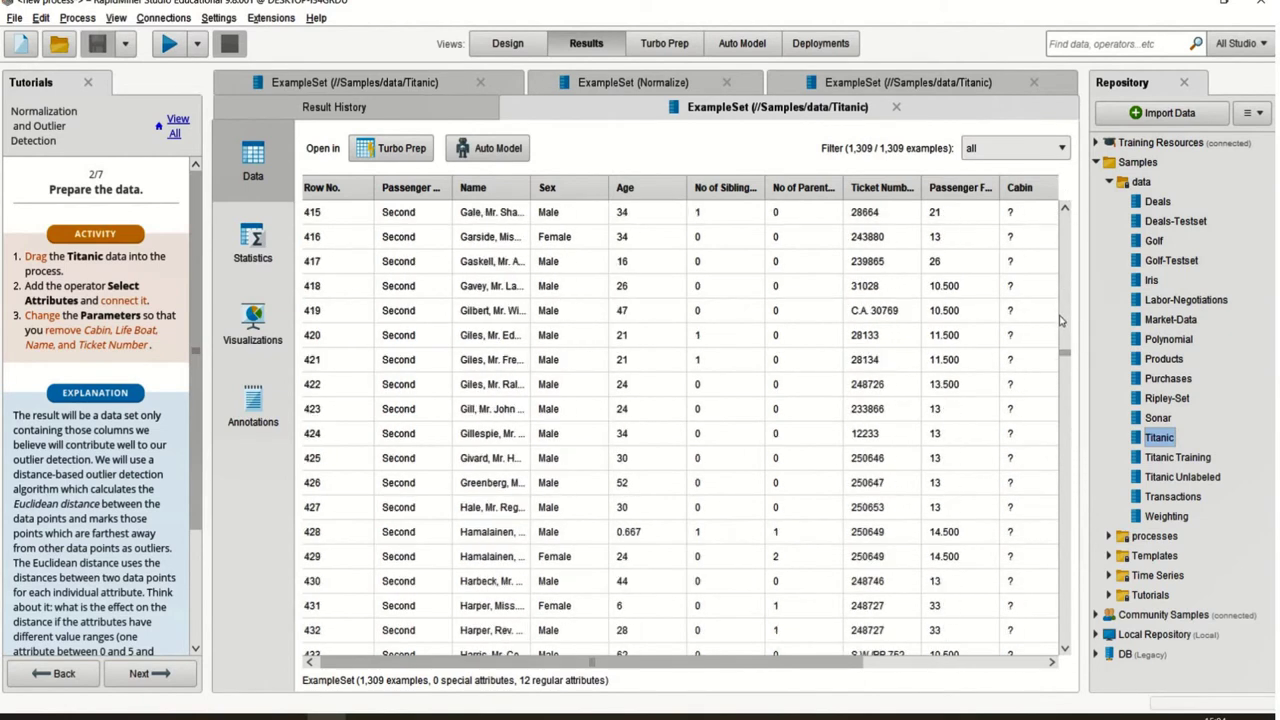
left_click_drag(1067, 358, 1072, 212)
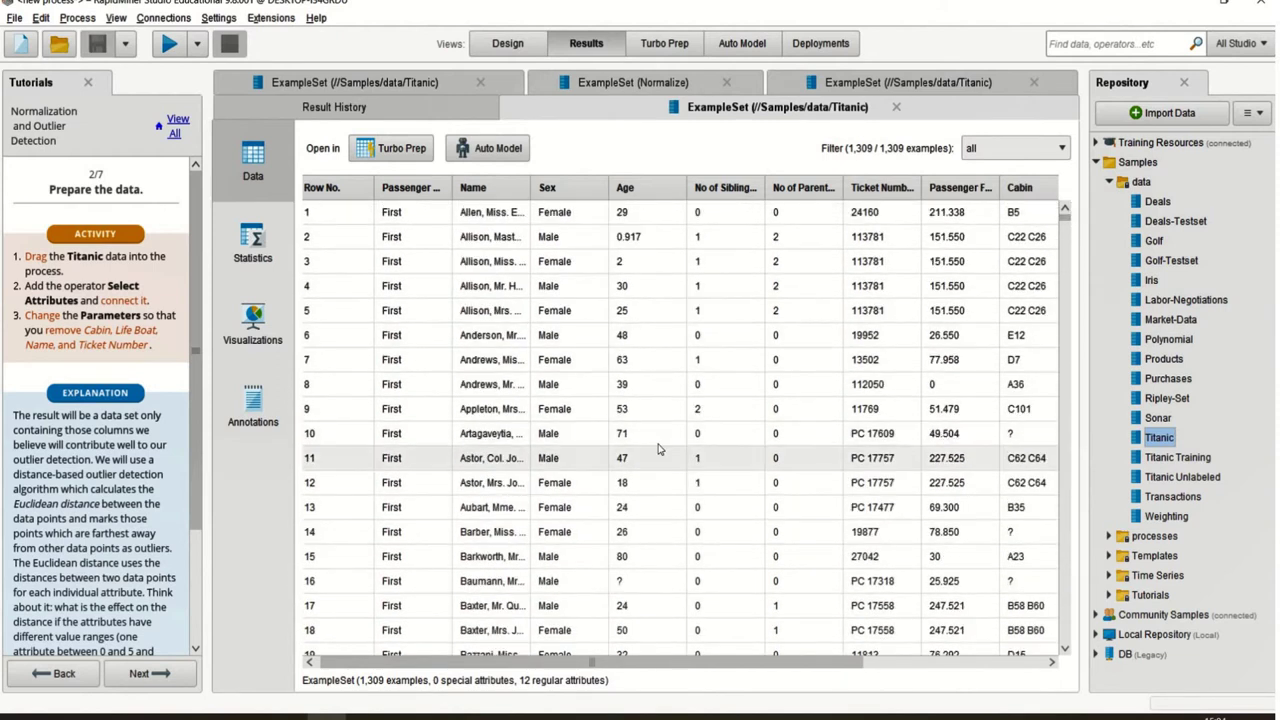
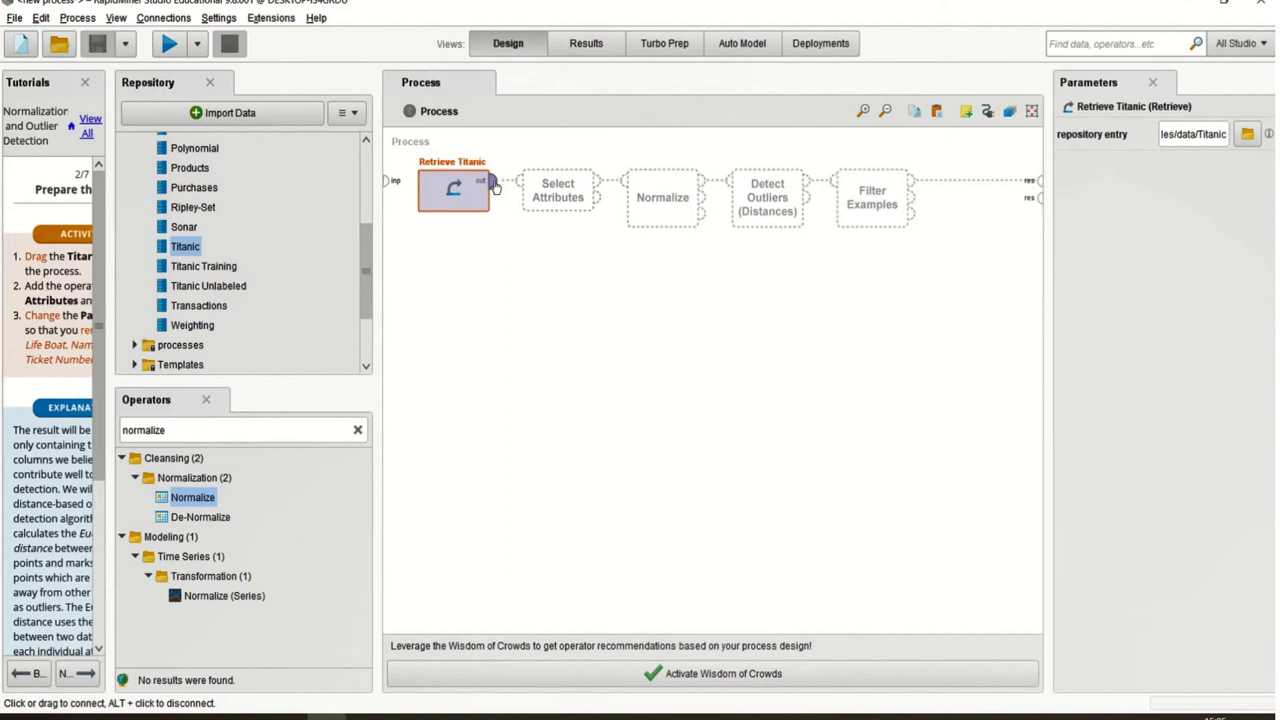
left_click(492, 183)
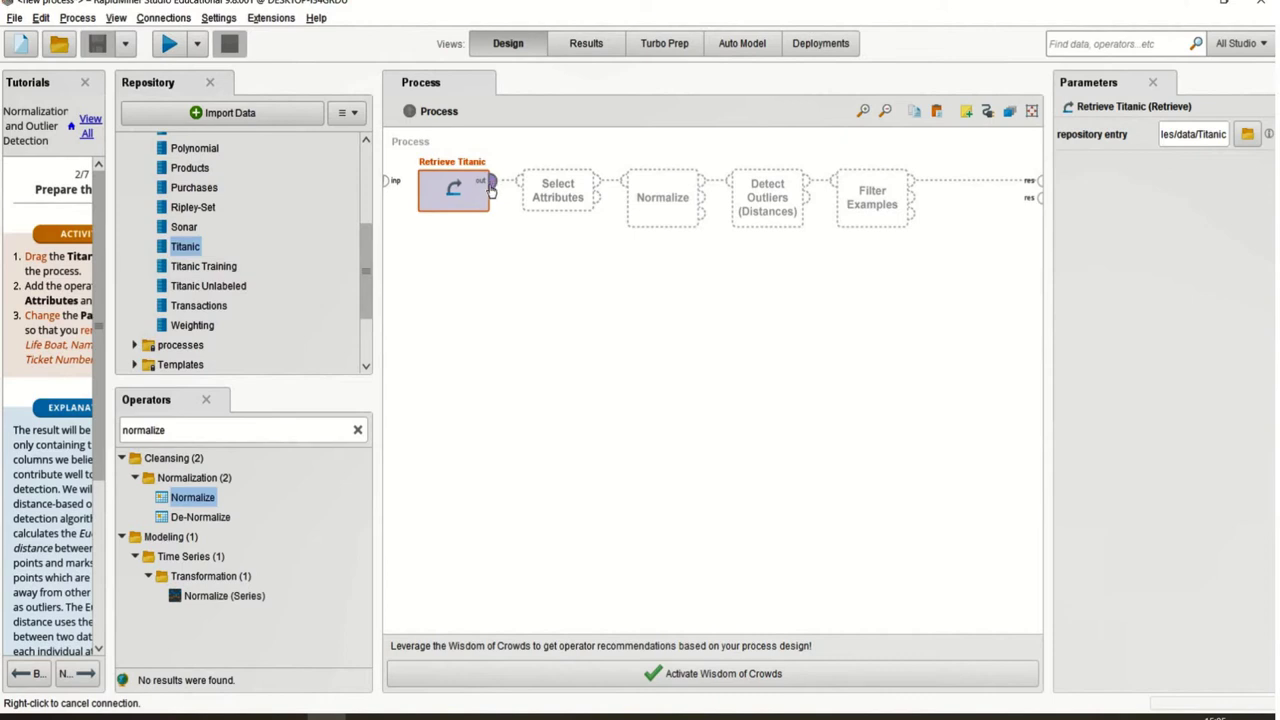
left_click(493, 192)
mouse_move(494, 190)
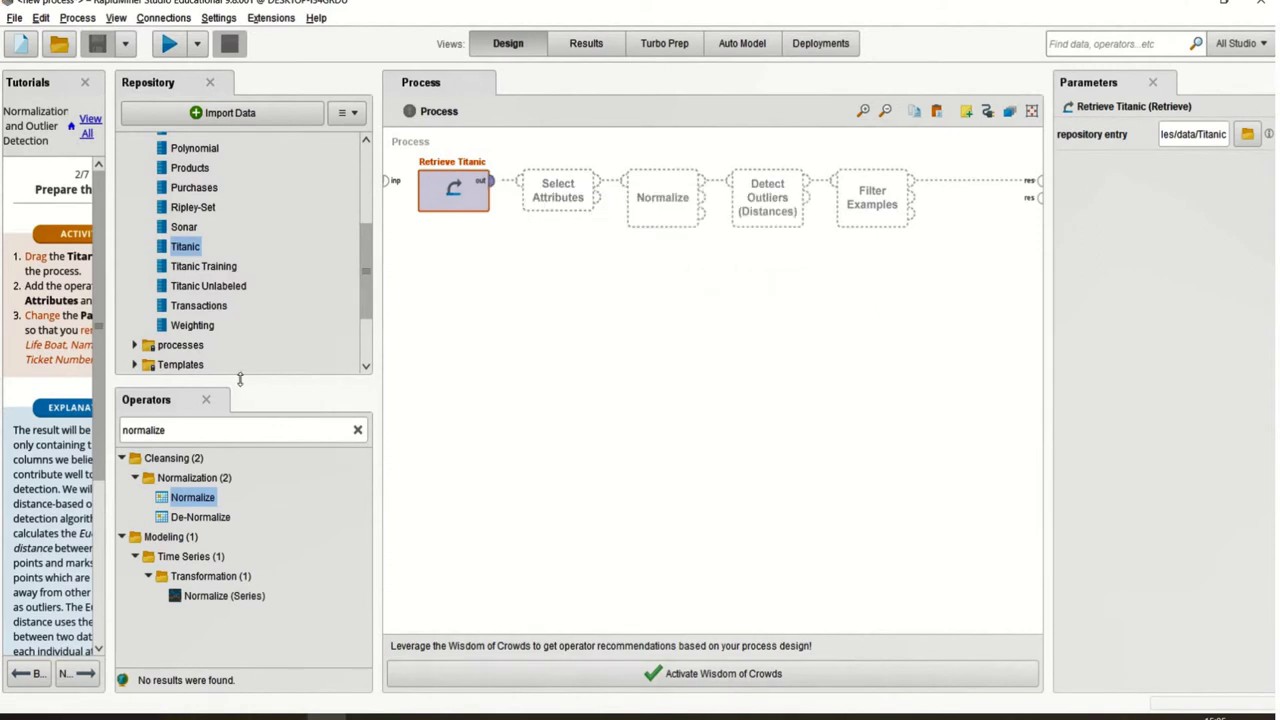
Find the Select Attributes operator, add it after Retrieve Titanic, and connect the Retrieve output to its example set input
left_click(357, 429)
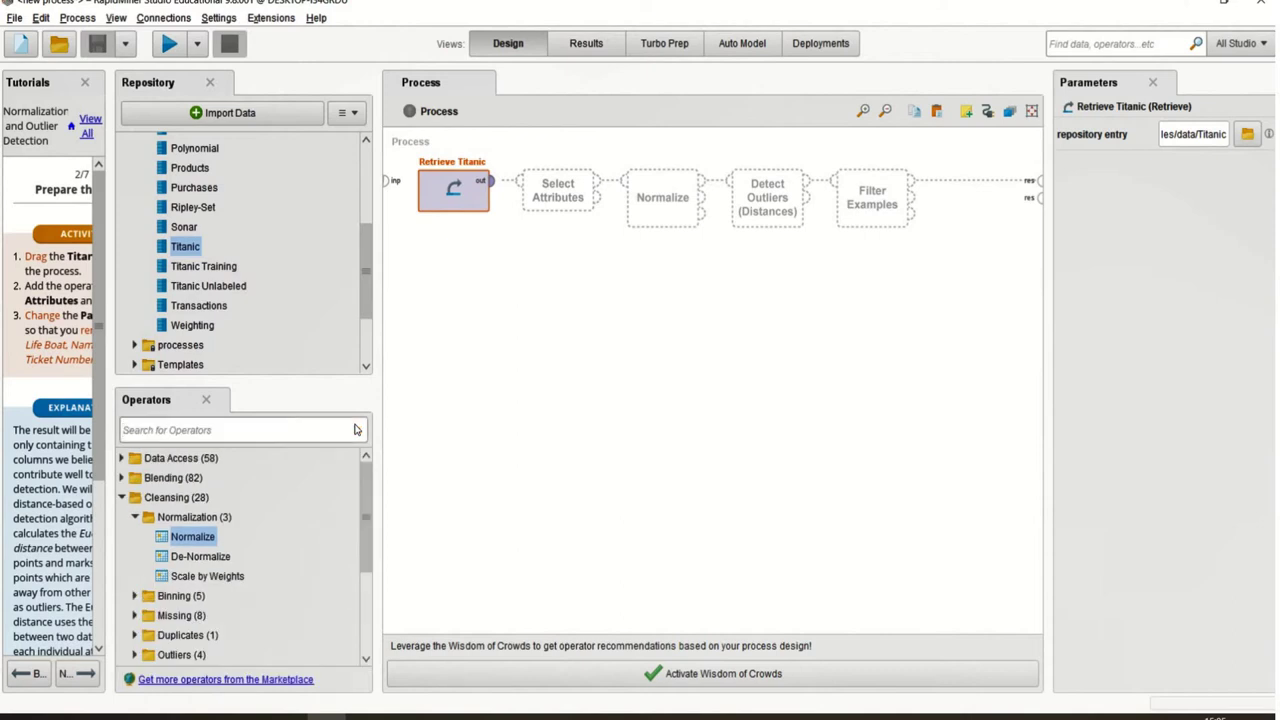
type("slect")
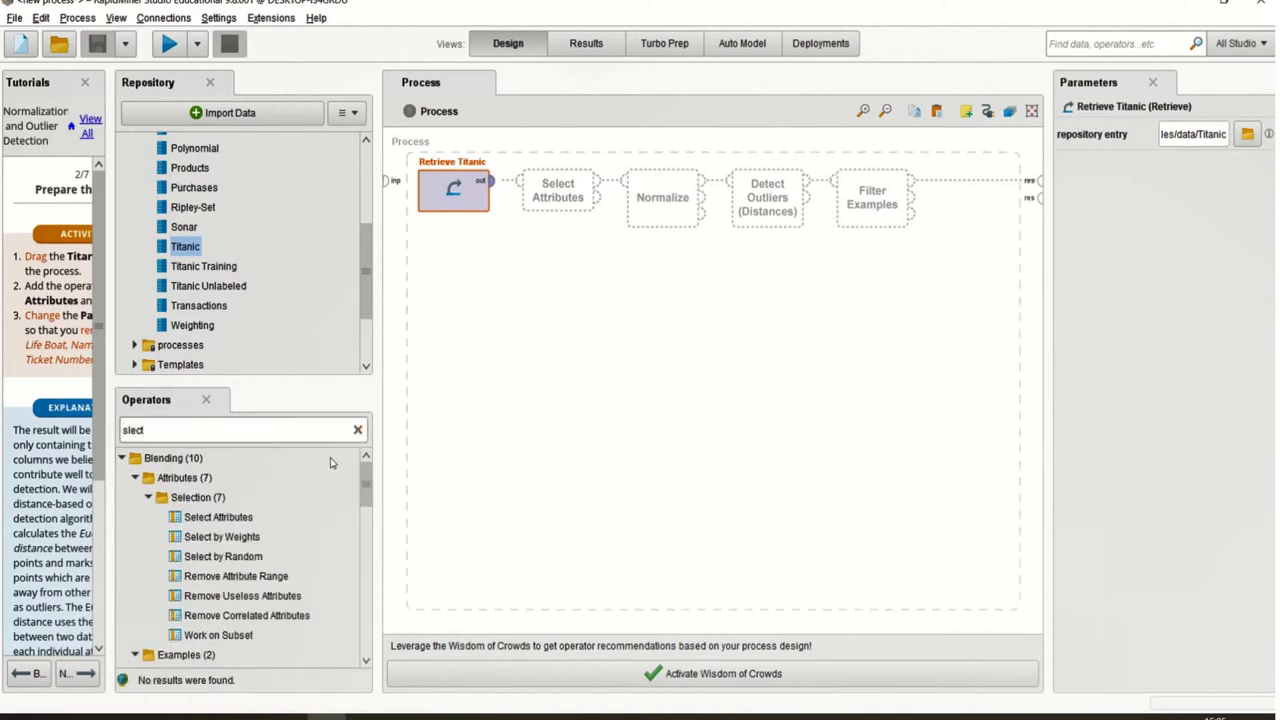
left_click(246, 518)
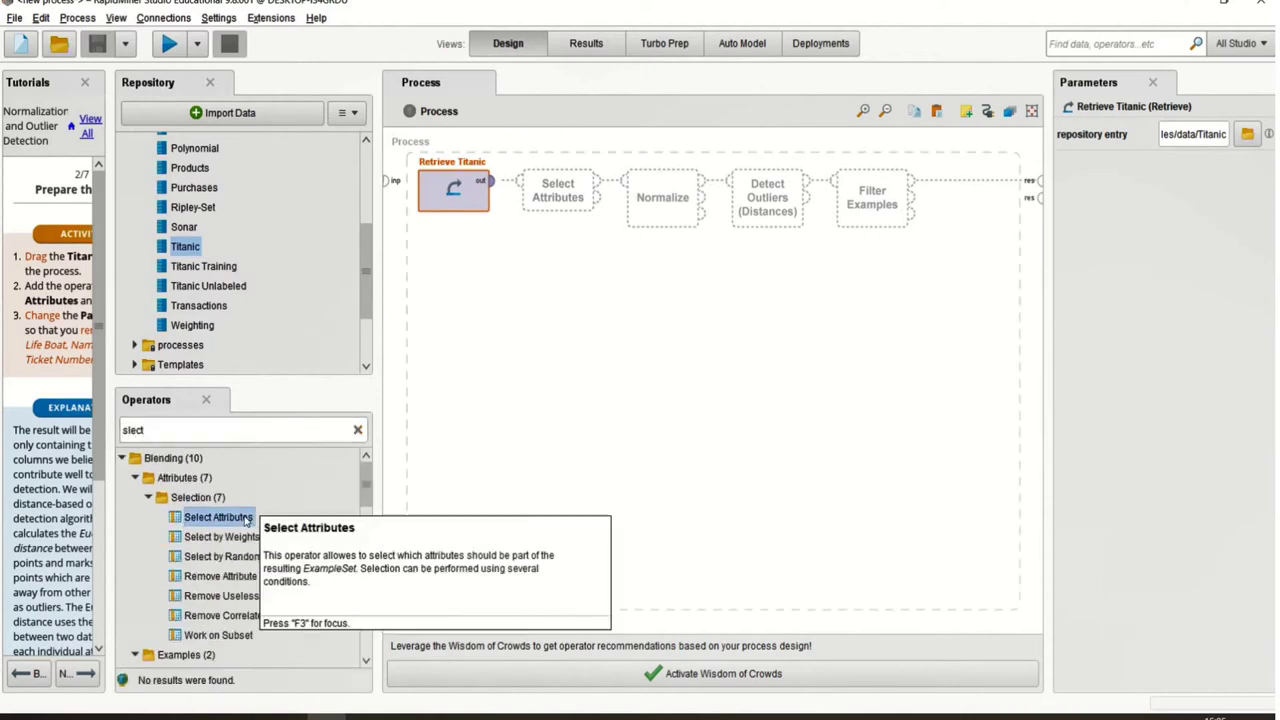
left_click_drag(246, 519, 563, 205)
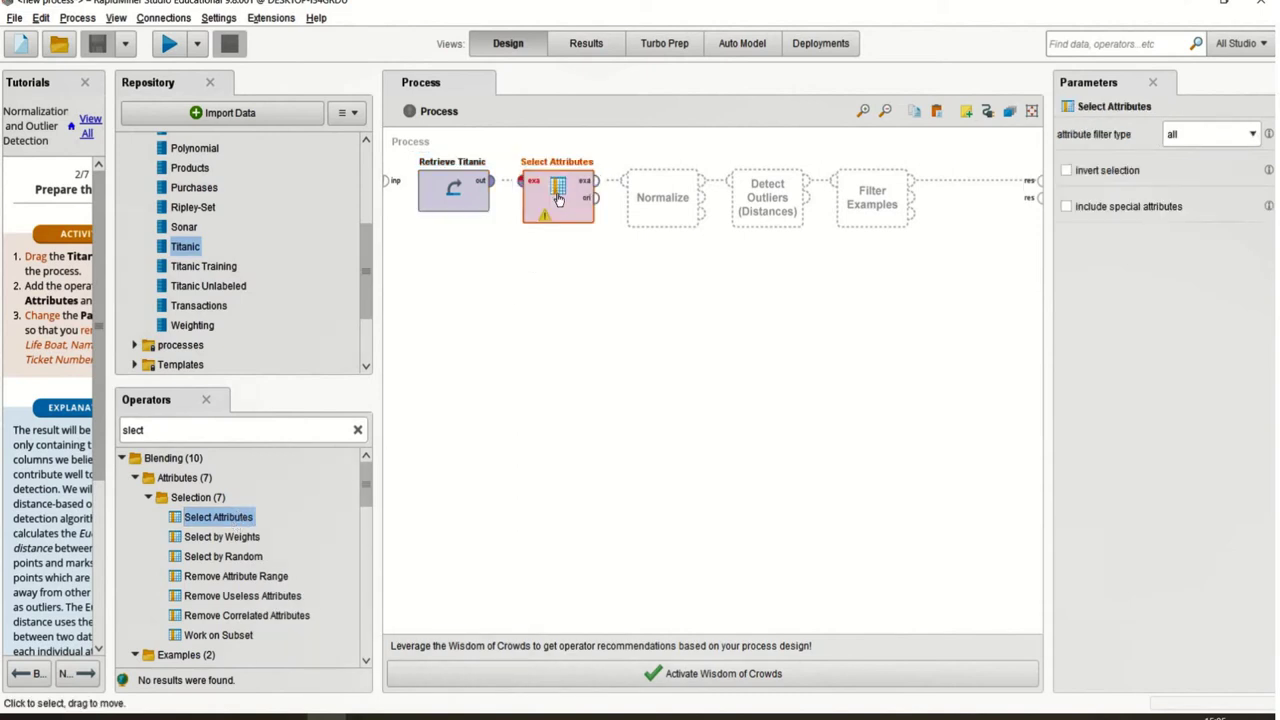
left_click(493, 181)
left_click(520, 181)
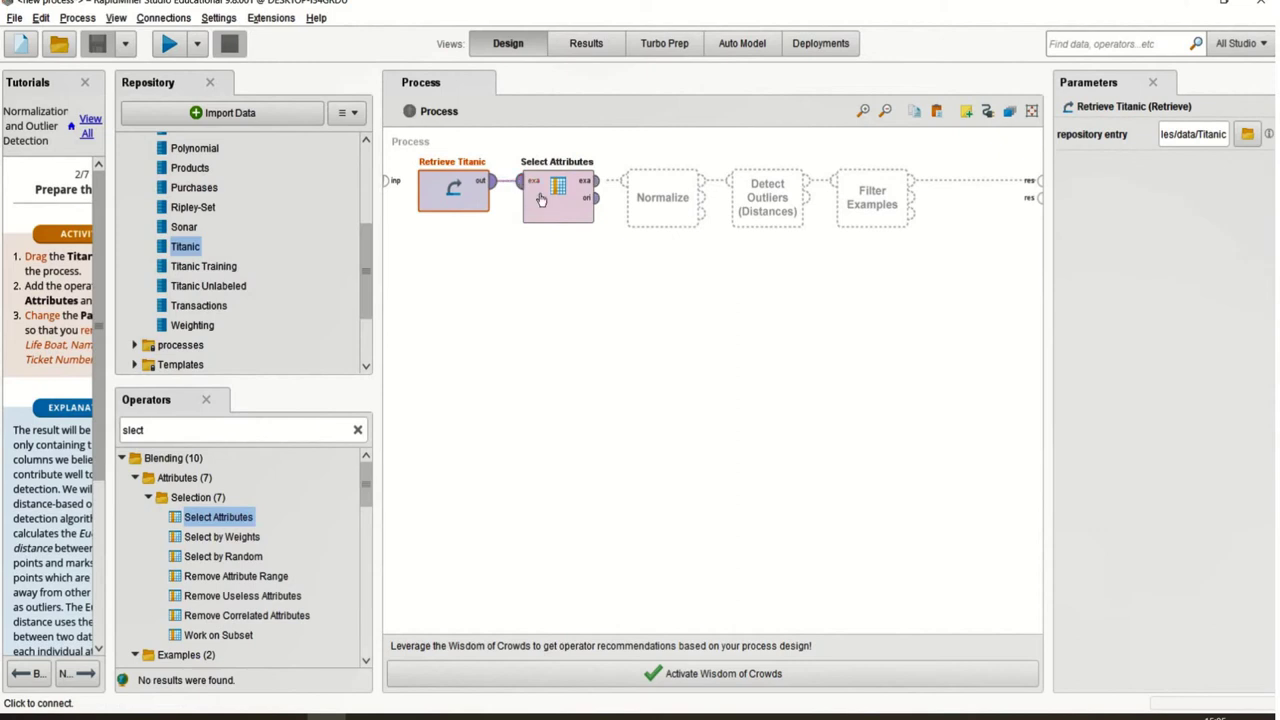
Set the Select Attributes operator's attribute filter type to subset and open its attribute selection
left_click(553, 211)
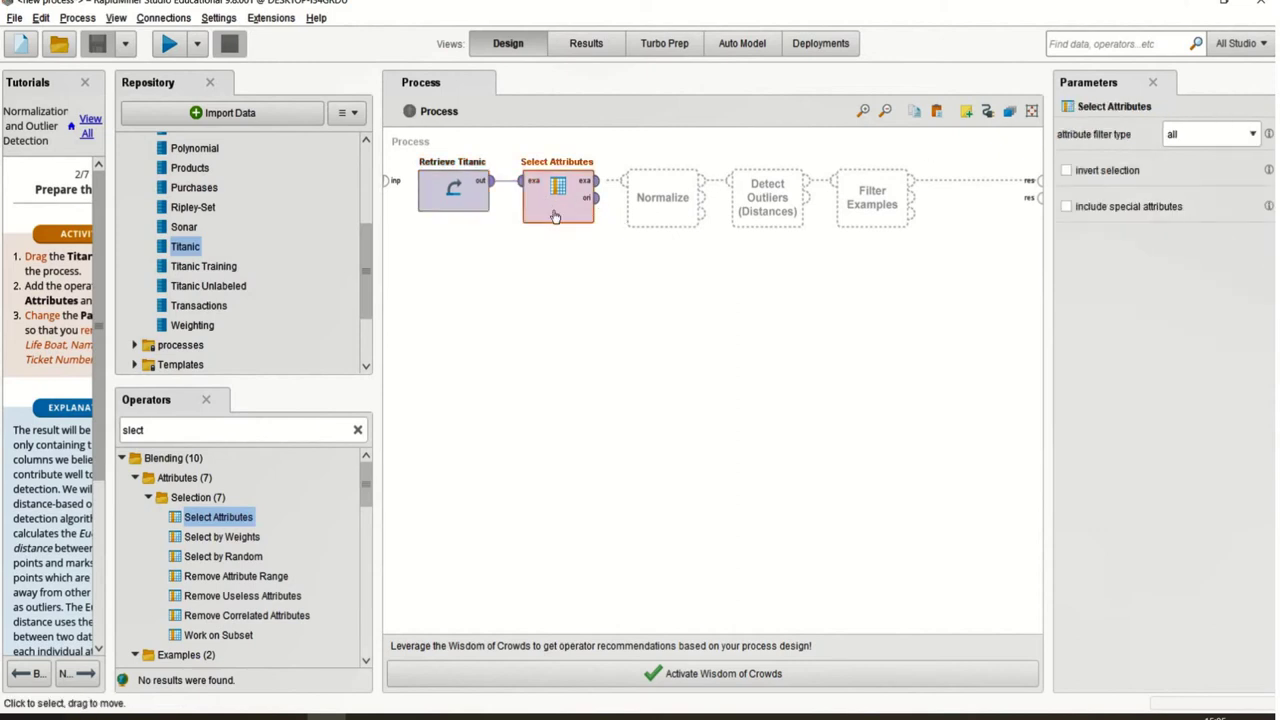
left_click(1215, 135)
left_click(1191, 176)
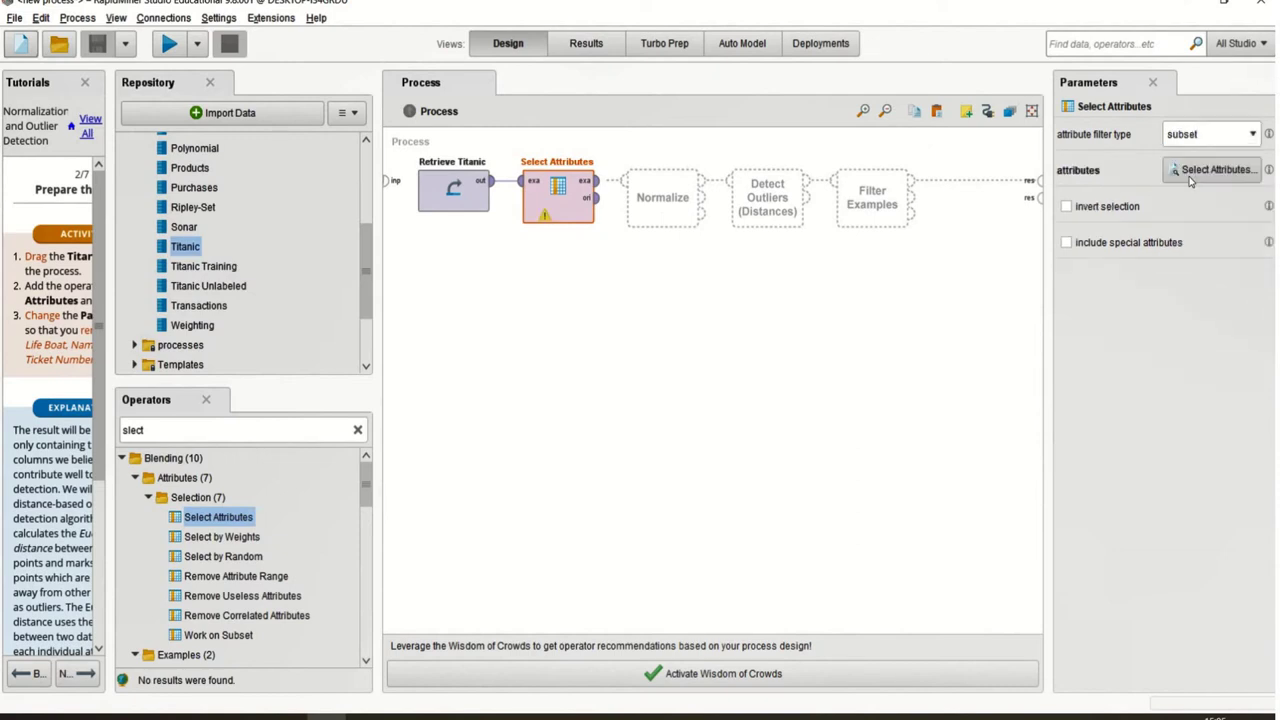
left_click(1191, 176)
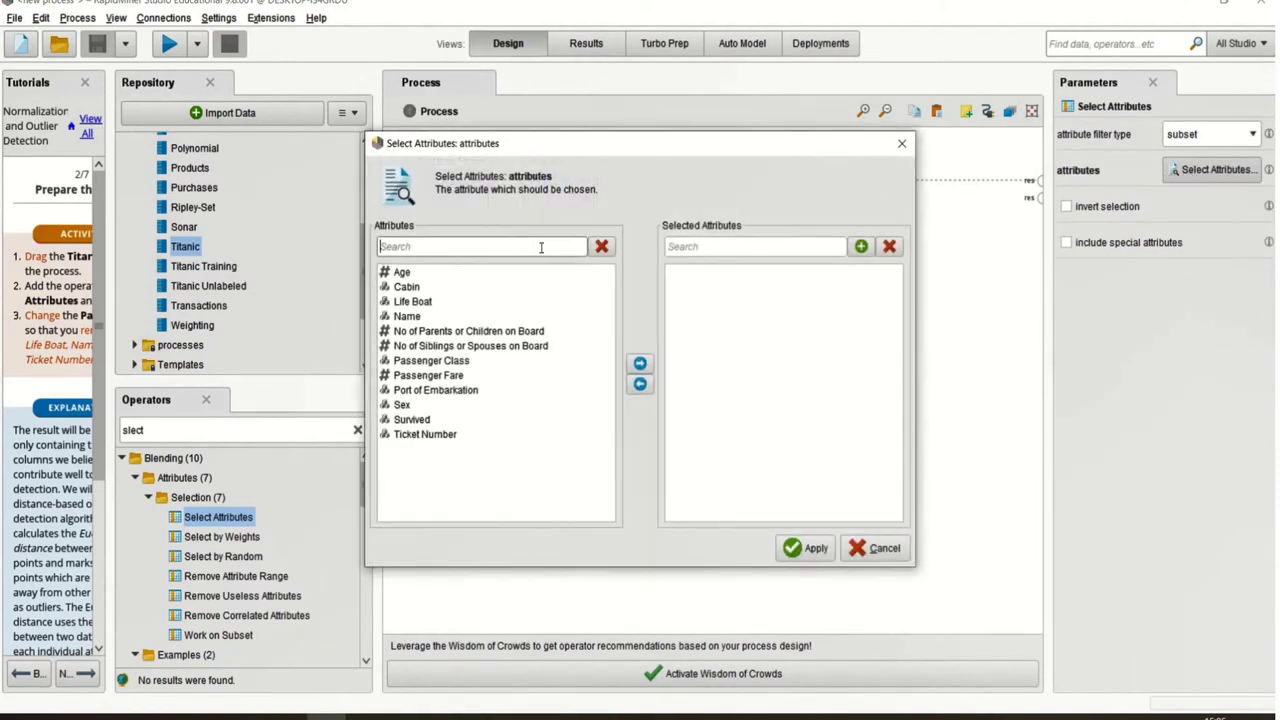
Add Age, Cabin and Life Boat to the selected attributes
left_click(409, 275)
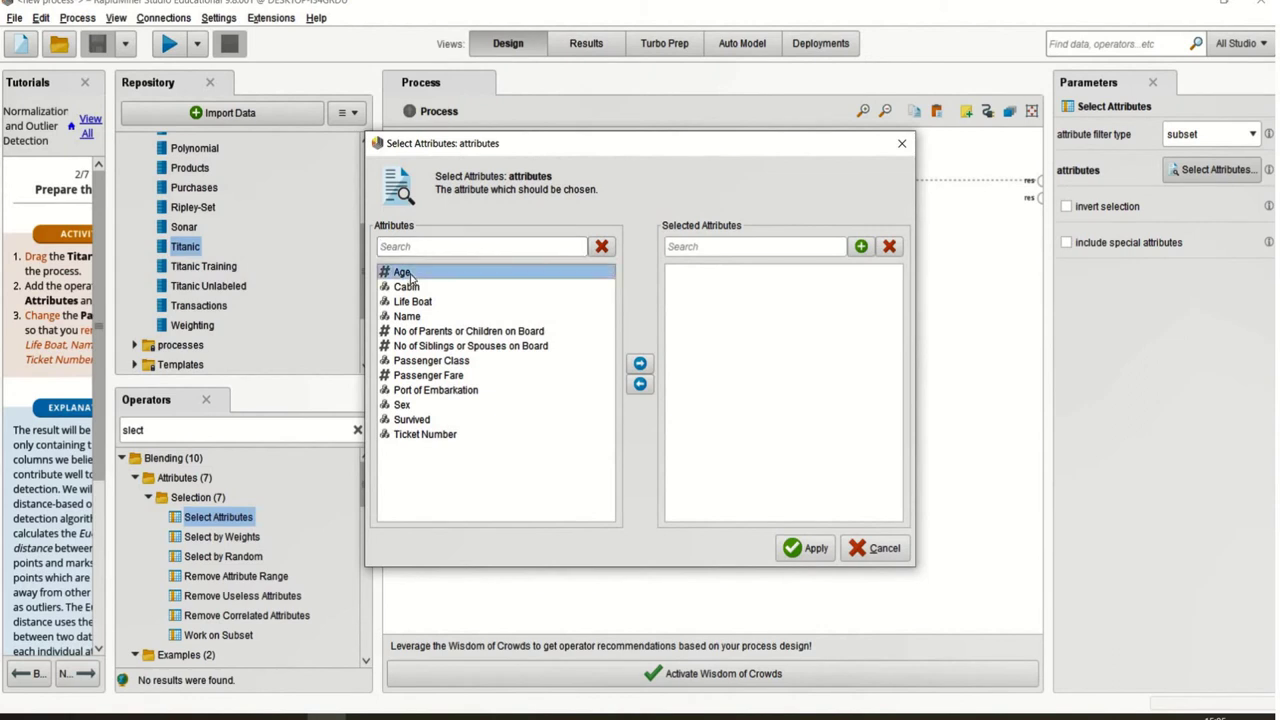
left_click(411, 288, "ctrl")
left_click(413, 302, "ctrl")
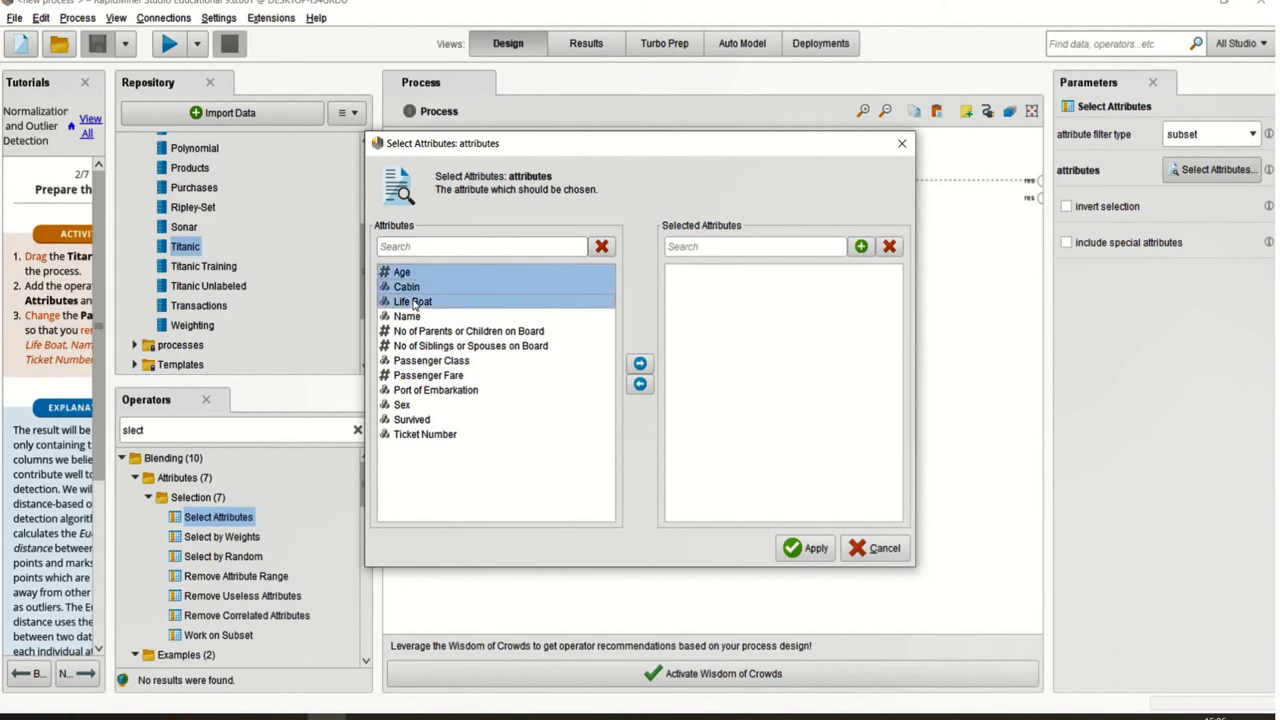
double_click(415, 317, "ctrl")
left_click(415, 318)
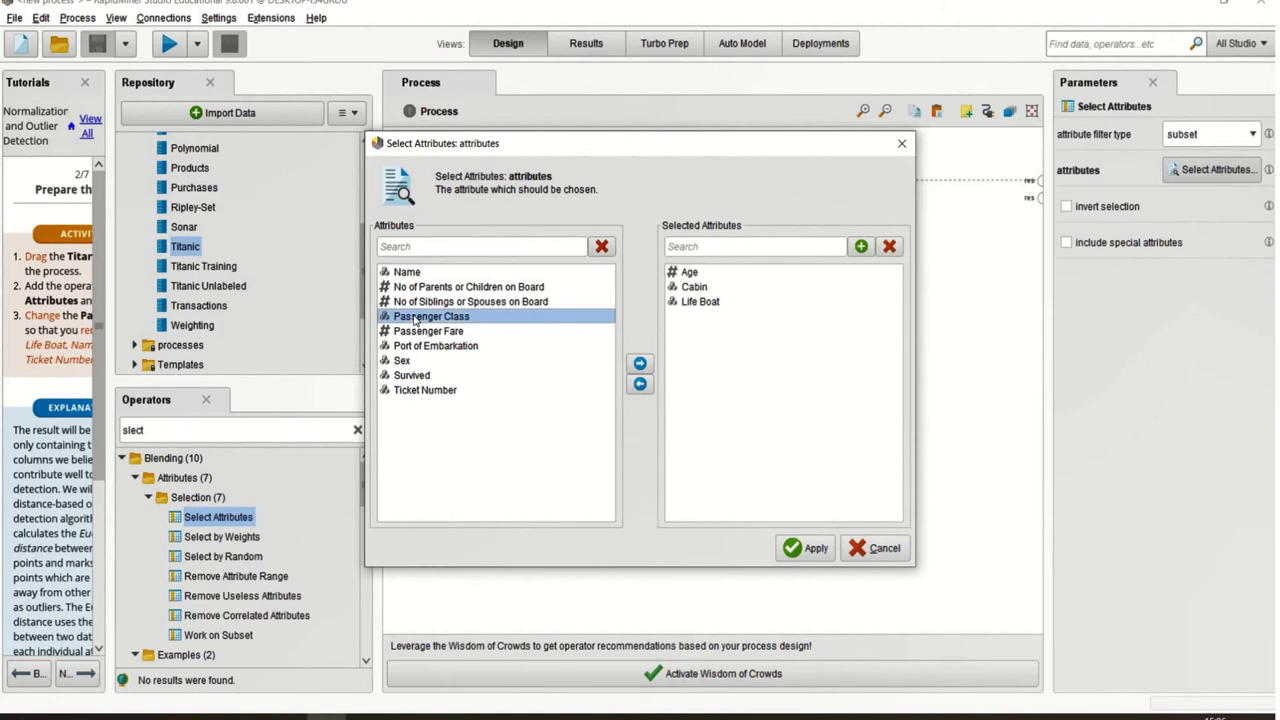
Add Name and Ticket Number to the selected attributes and apply the selection
left_click(416, 392)
left_click(418, 273, "ctrl")
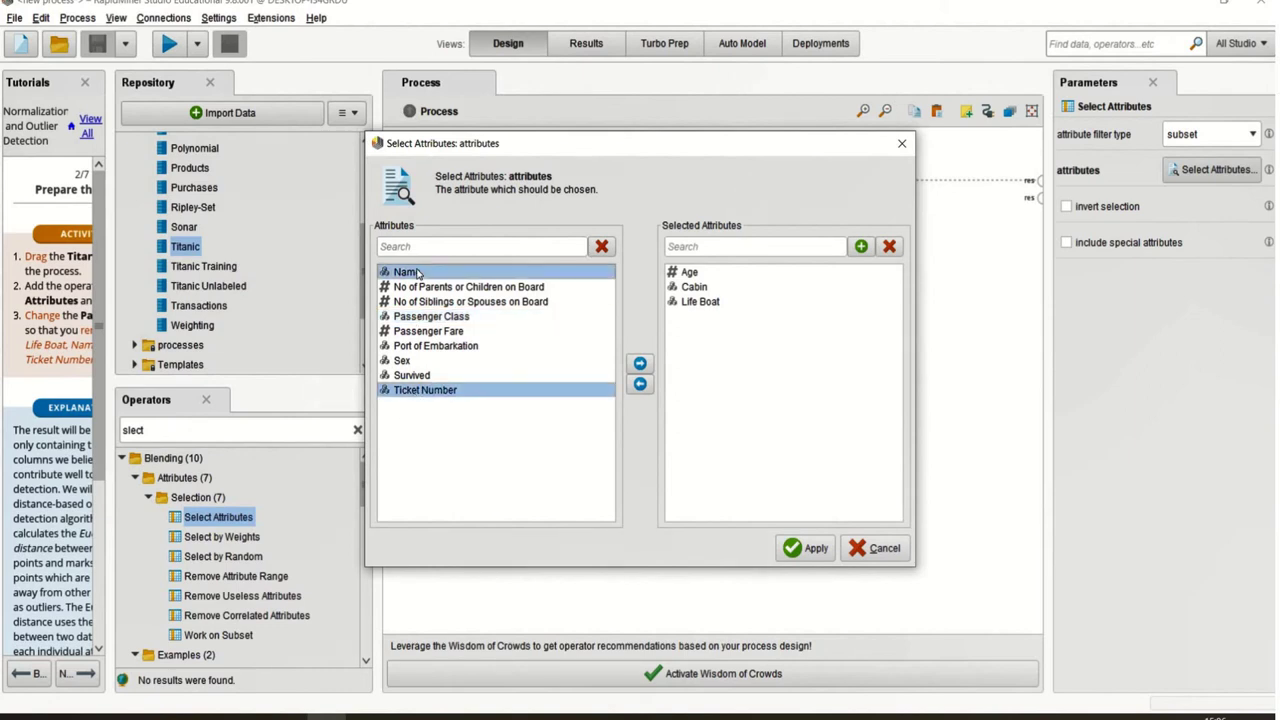
left_click(640, 366)
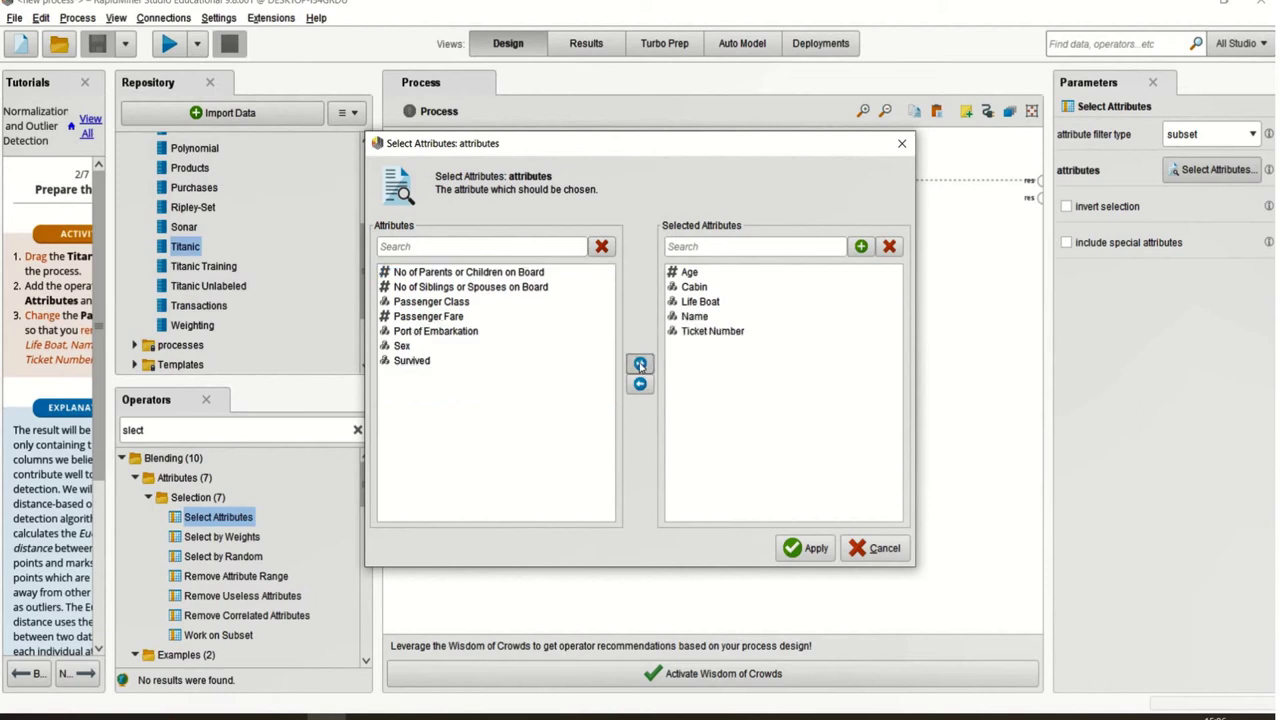
left_click(808, 548)
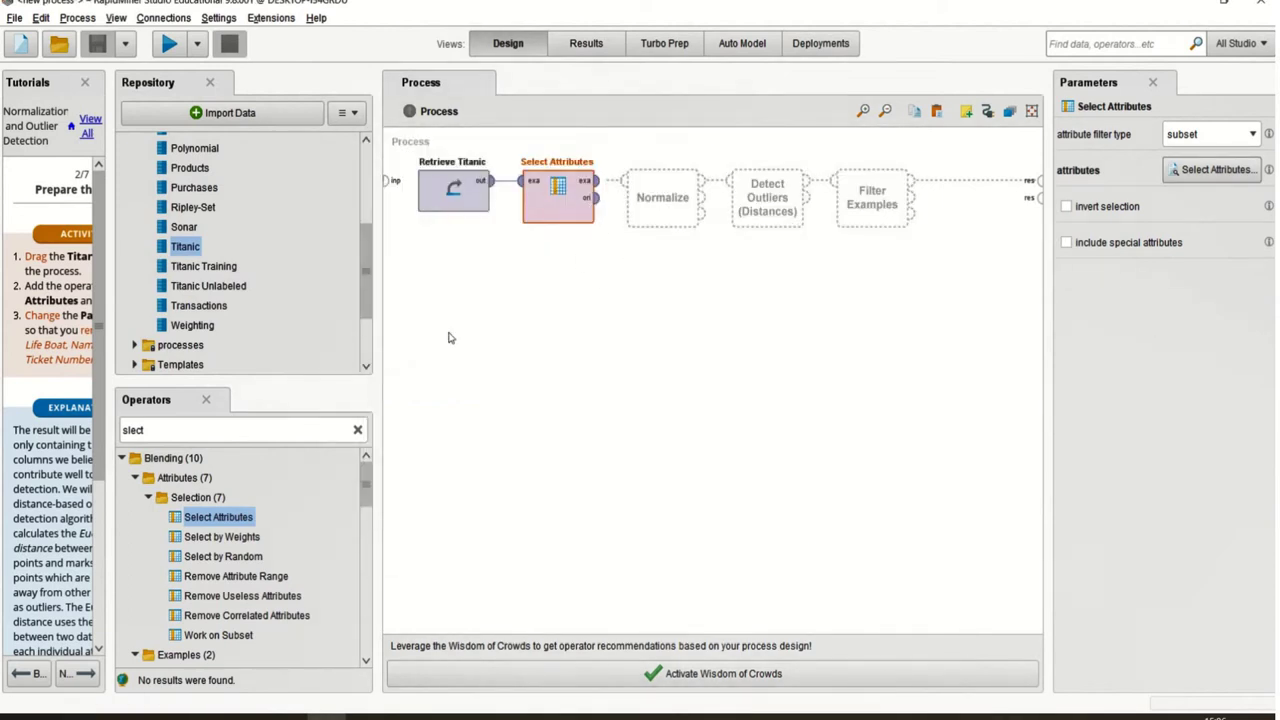
Find the Normalize operator, place it after Select Attributes, and connect the example set output to its input
left_click(358, 430)
type("nr")
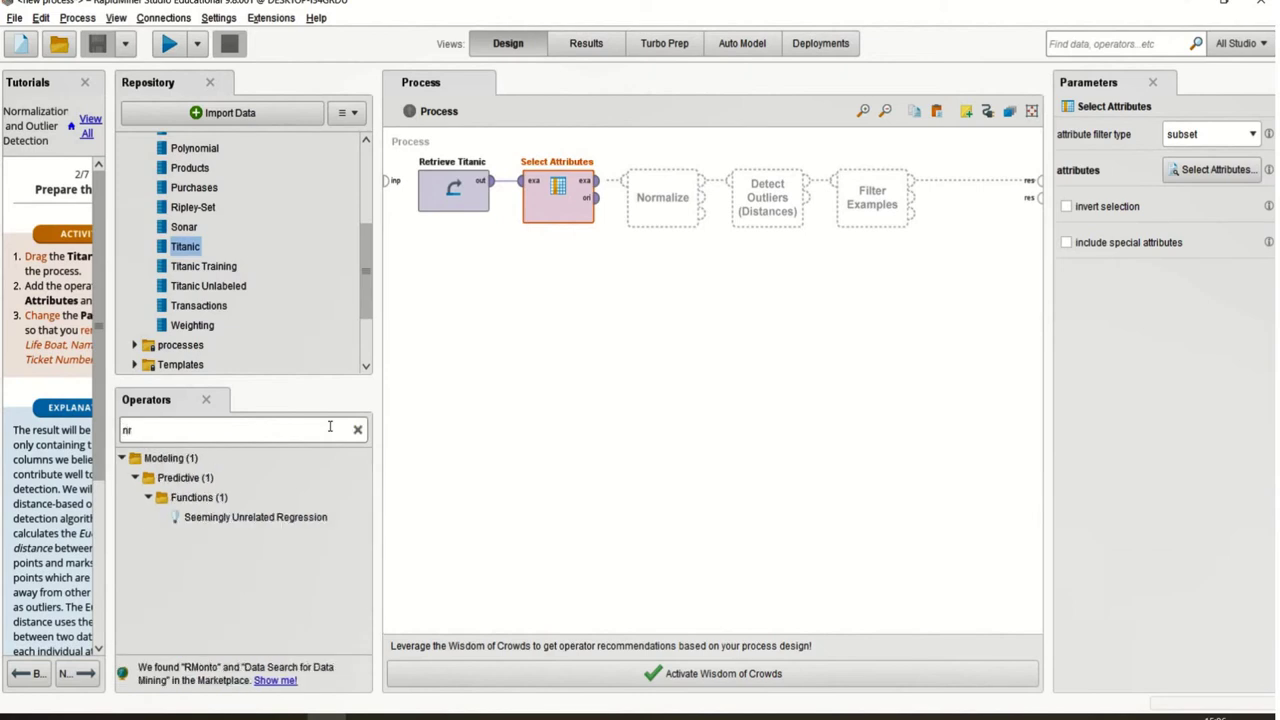
key("BackSpace")
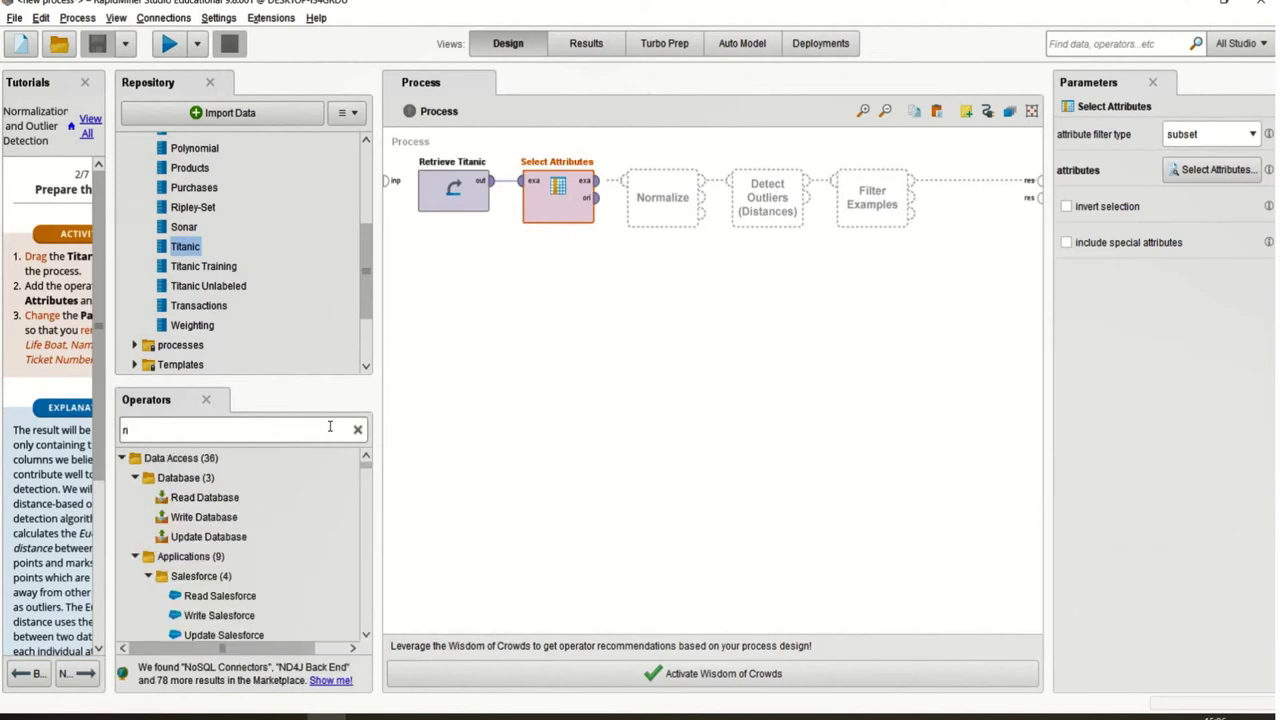
type("orm")
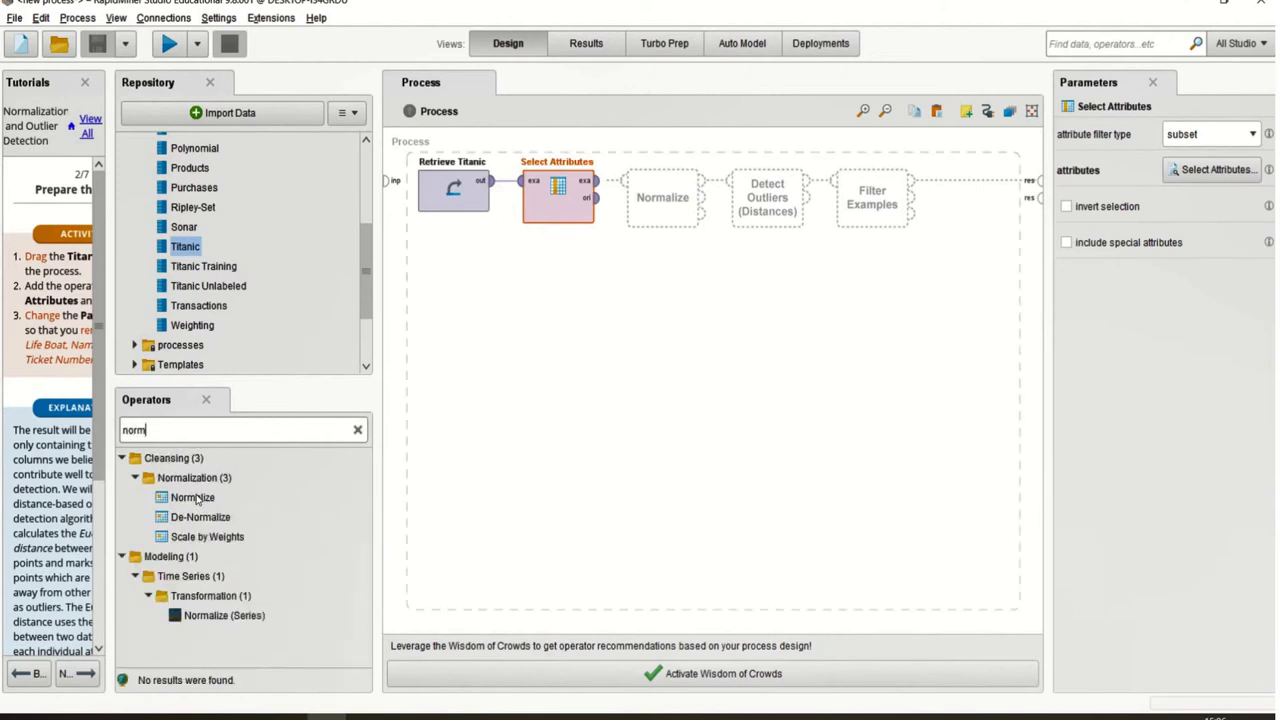
left_click_drag(196, 497, 661, 212)
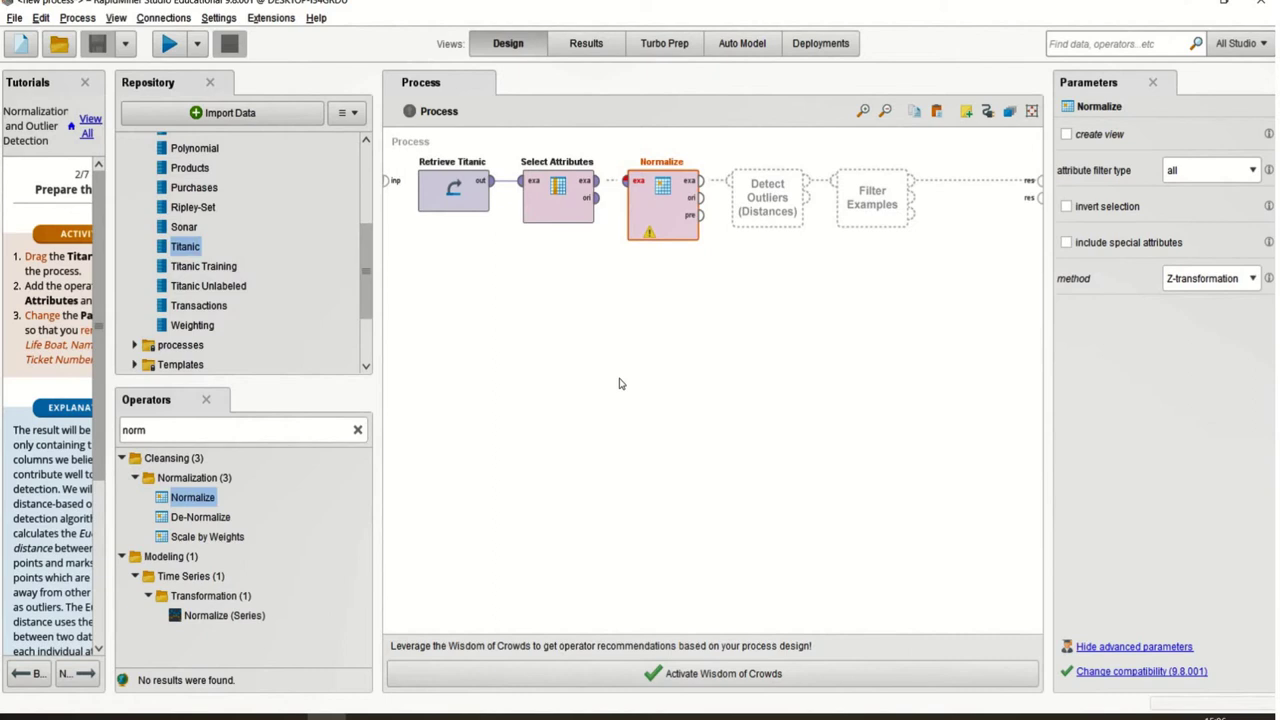
left_click(597, 182)
left_click(625, 181)
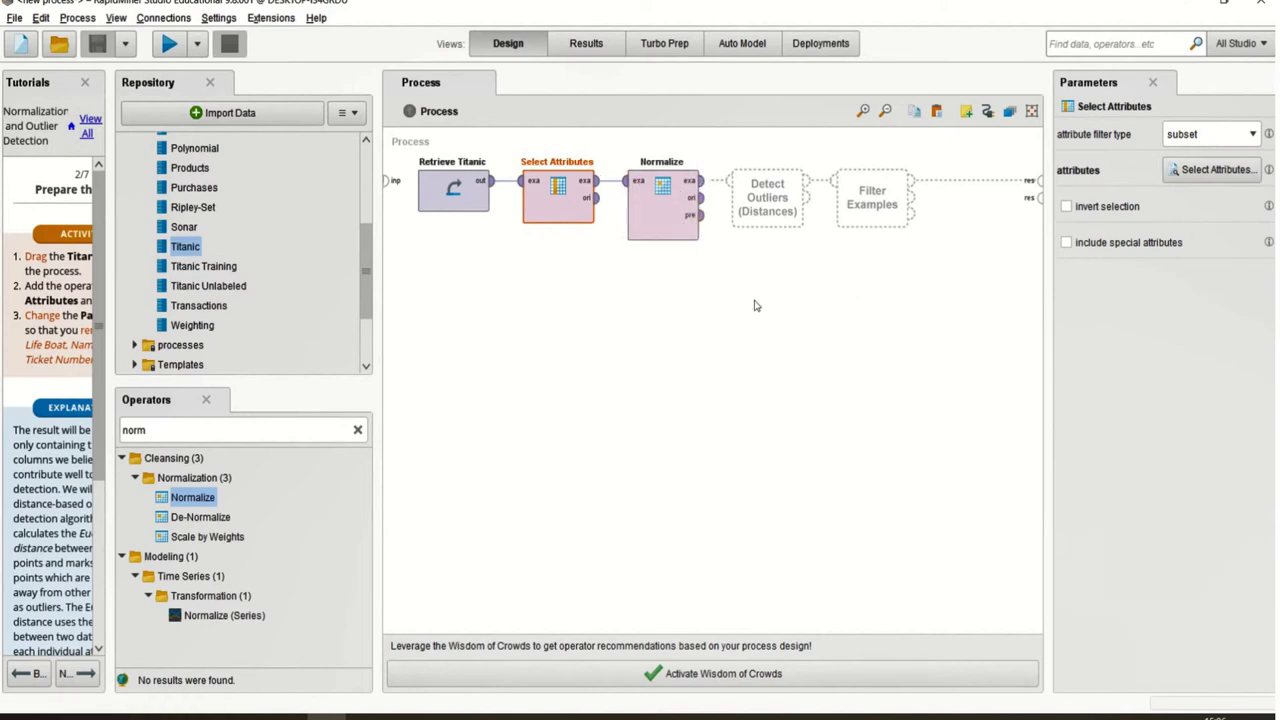
Review the available attribute filter types and normalization methods of the Normalize operator without changing them
left_click(632, 216)
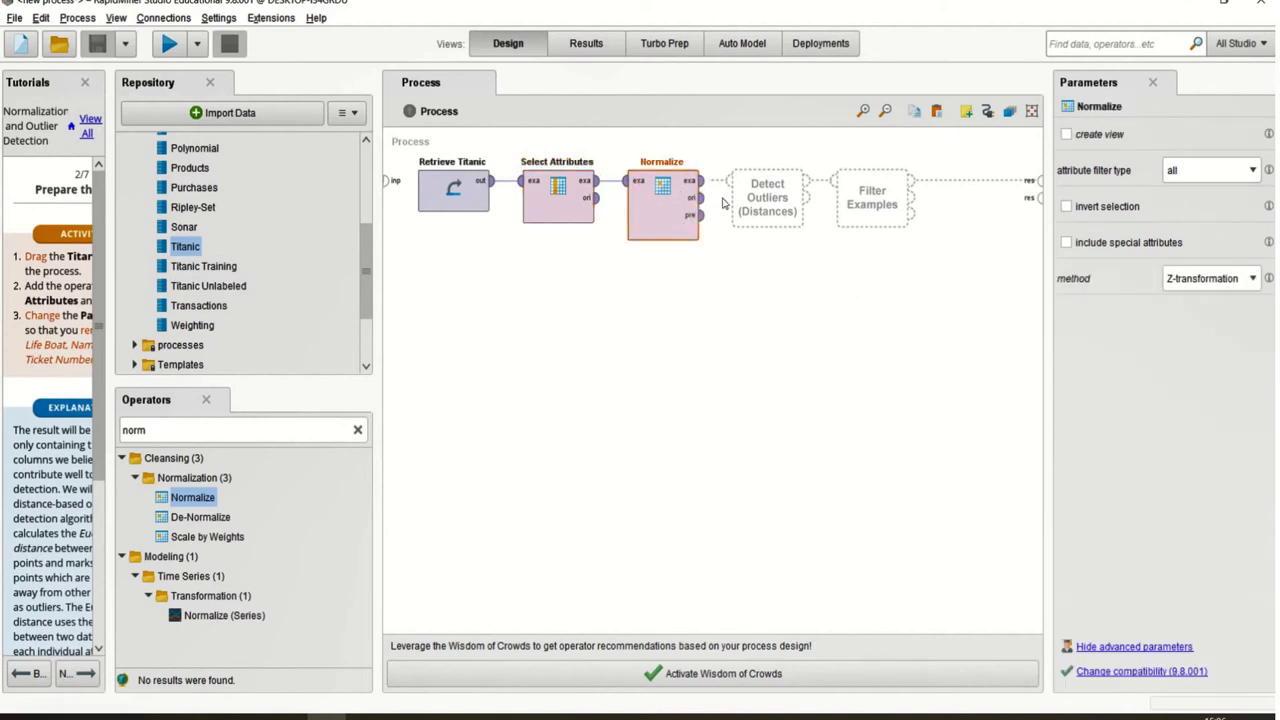
left_click(1233, 178)
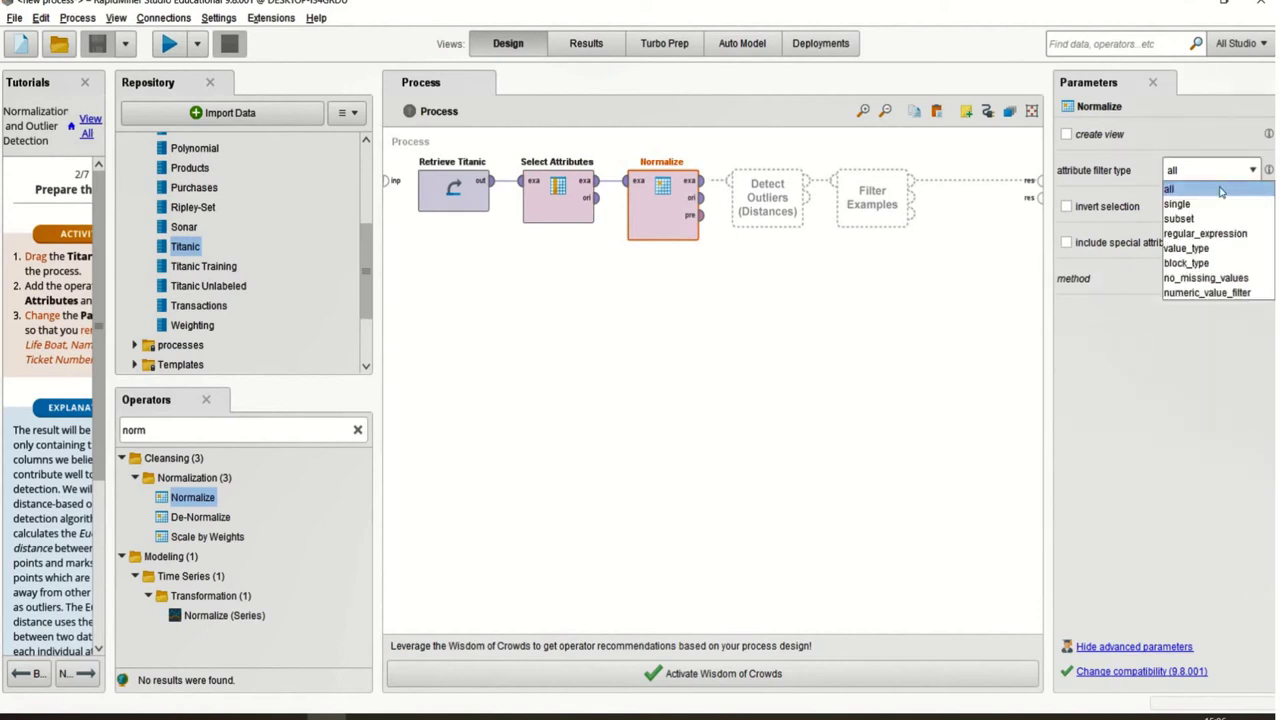
left_click(1115, 307)
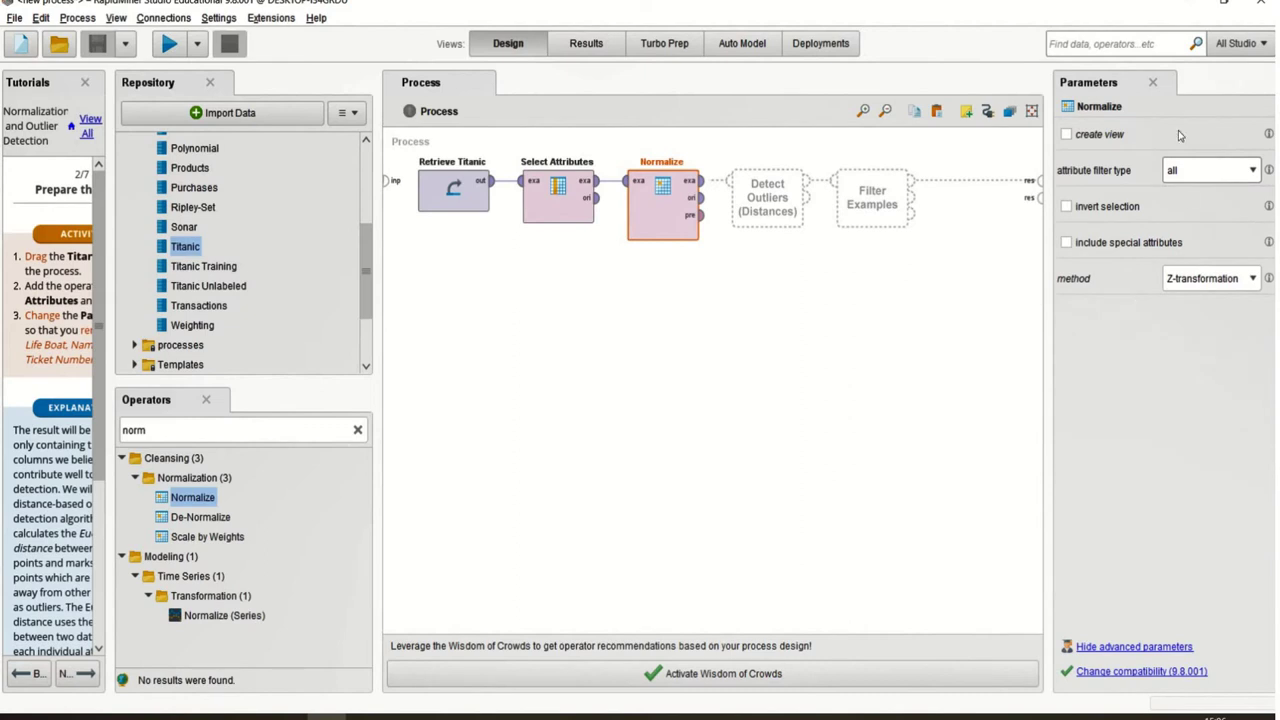
left_click(1215, 275)
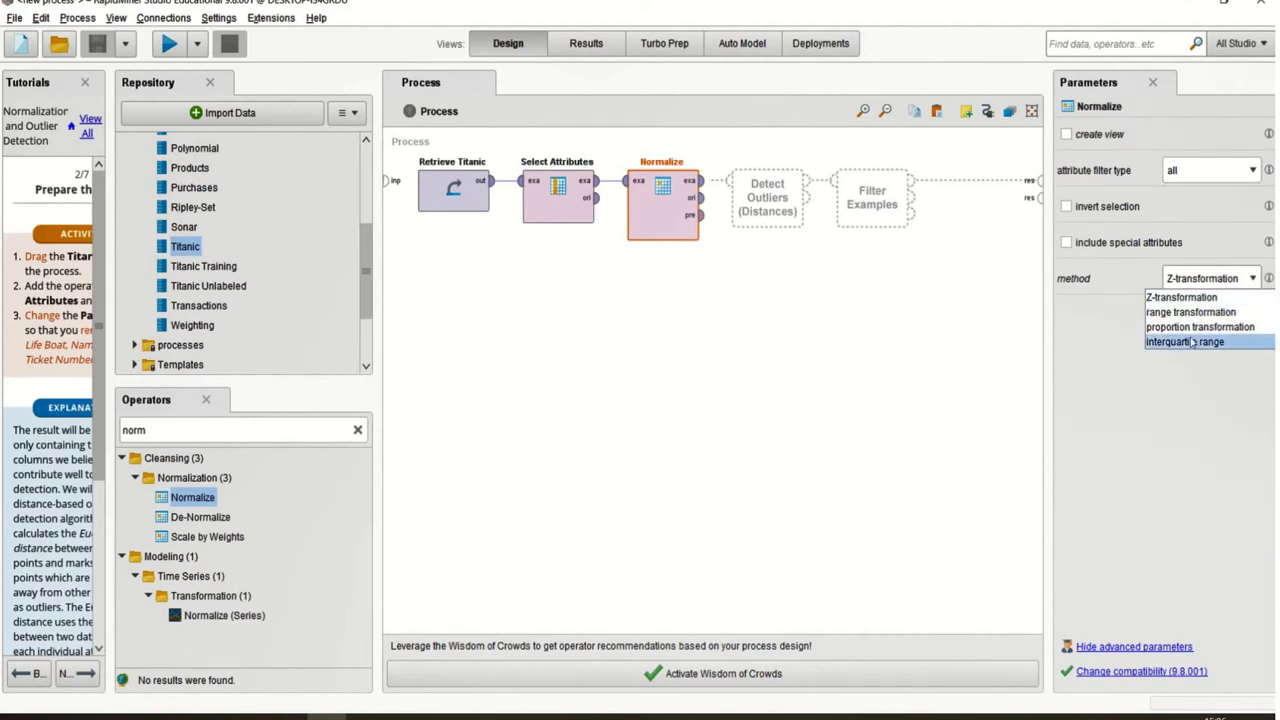
left_click(1100, 378)
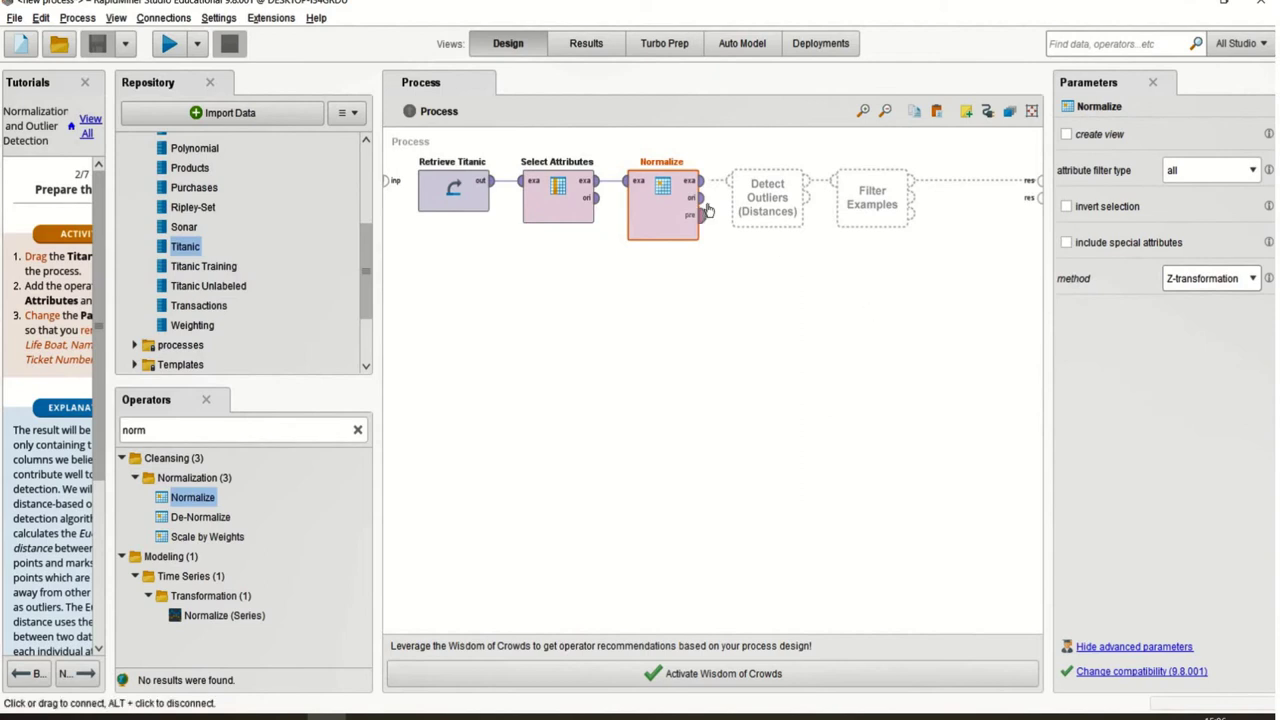
Find the Detect Outlier (Distances) operator, place it after Normalize, and connect Normalize's example set output to its input
left_click(357, 430)
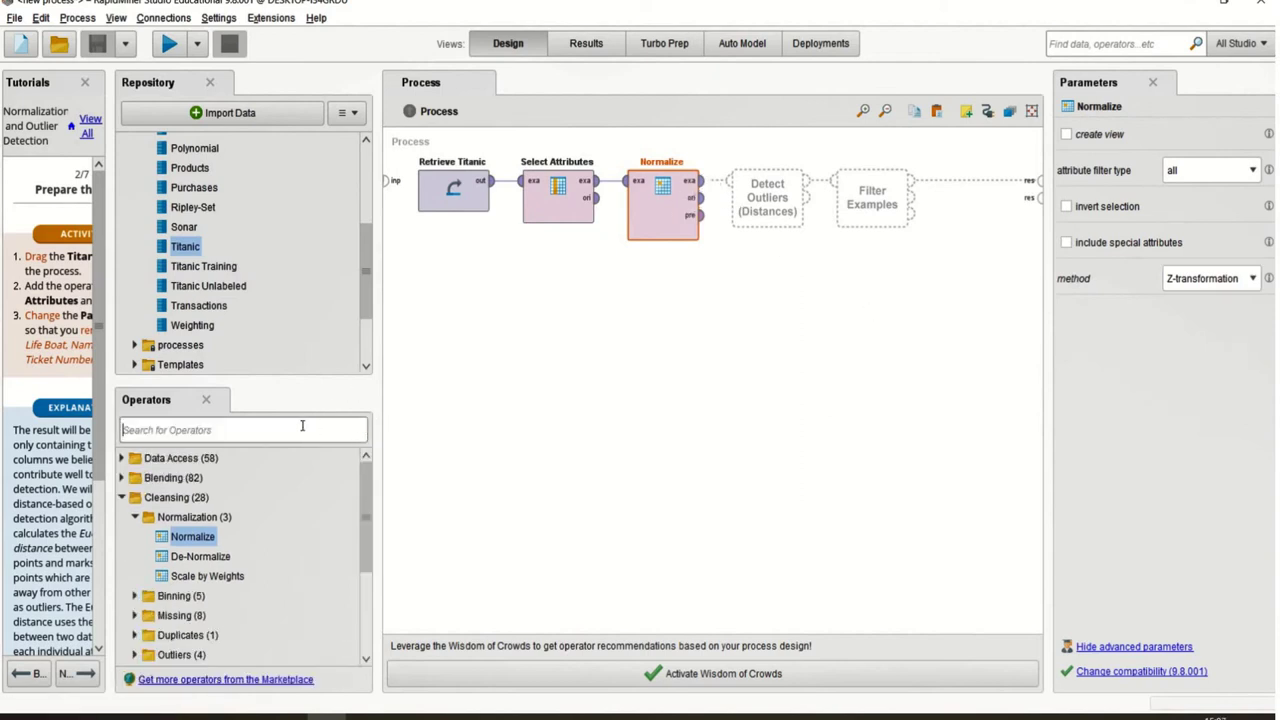
type("detect")
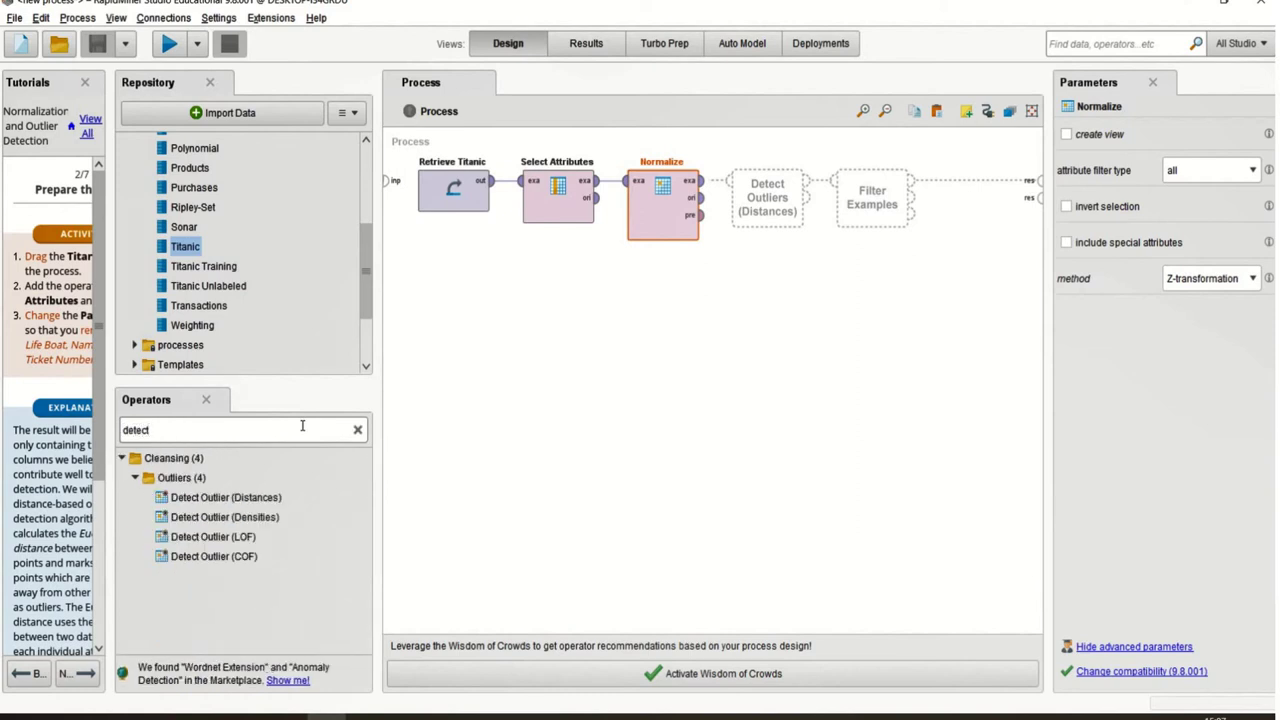
left_click_drag(230, 500, 758, 222)
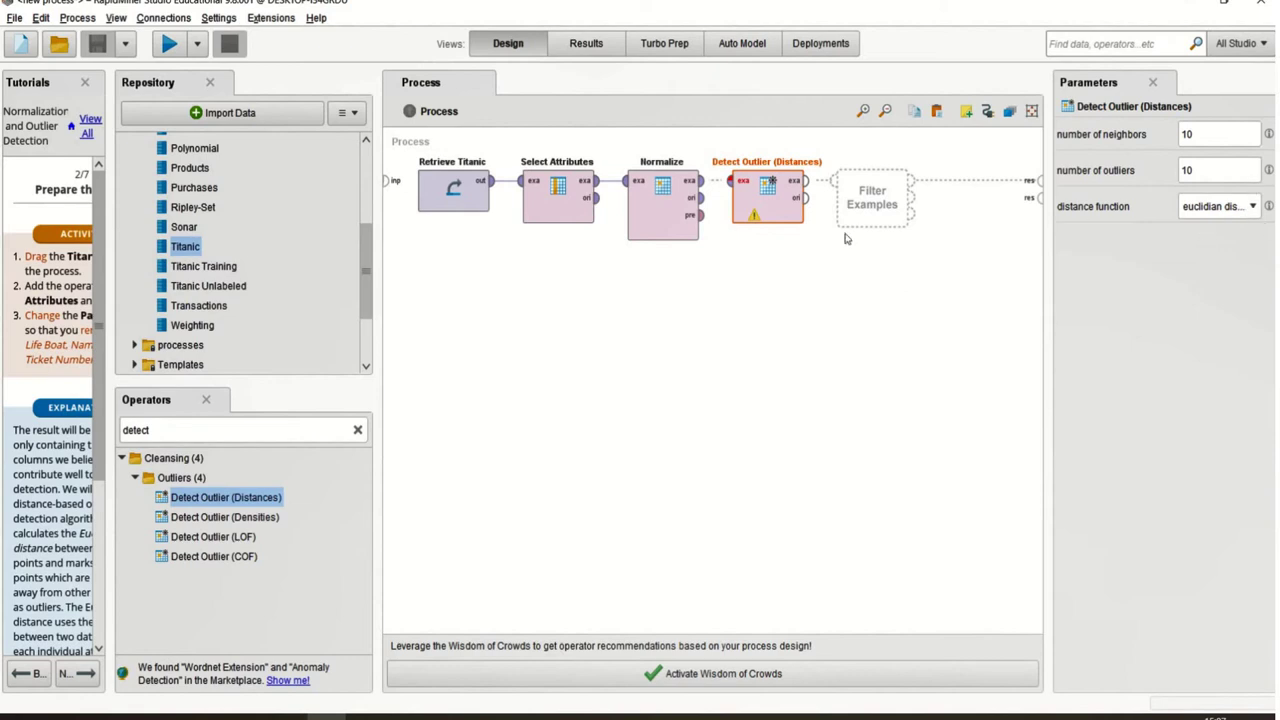
left_click(694, 200)
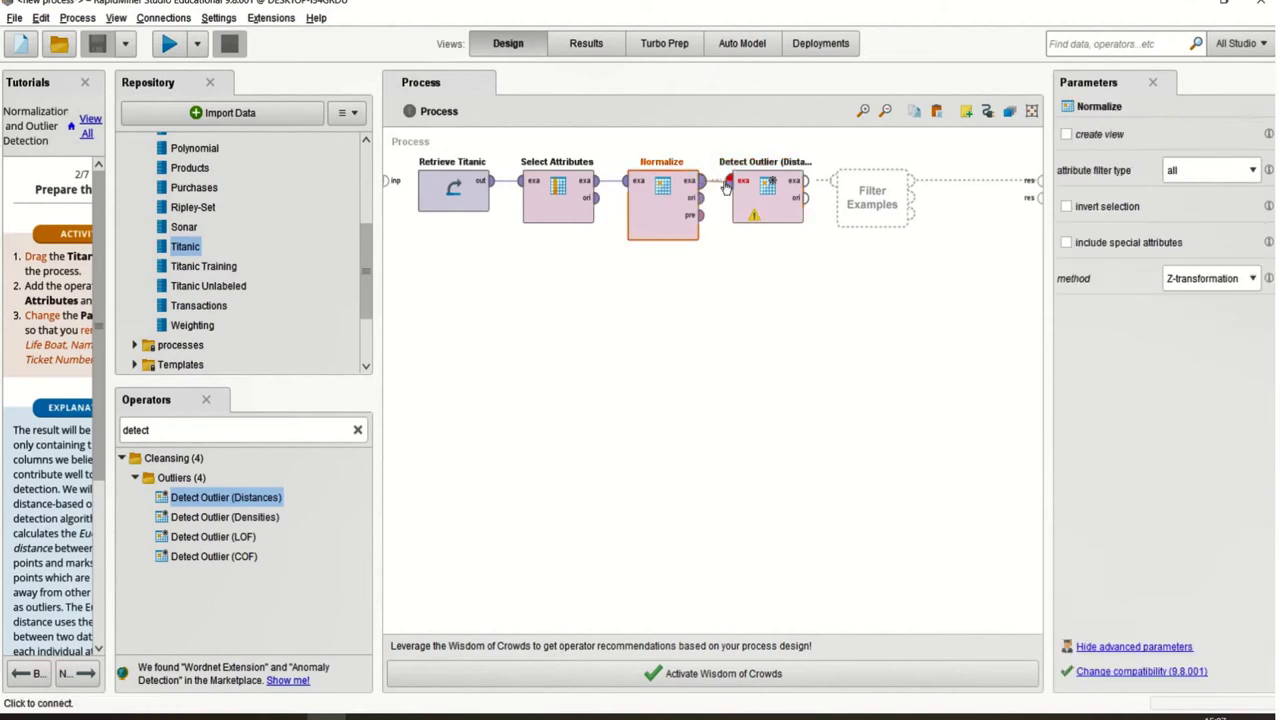
left_click(728, 182)
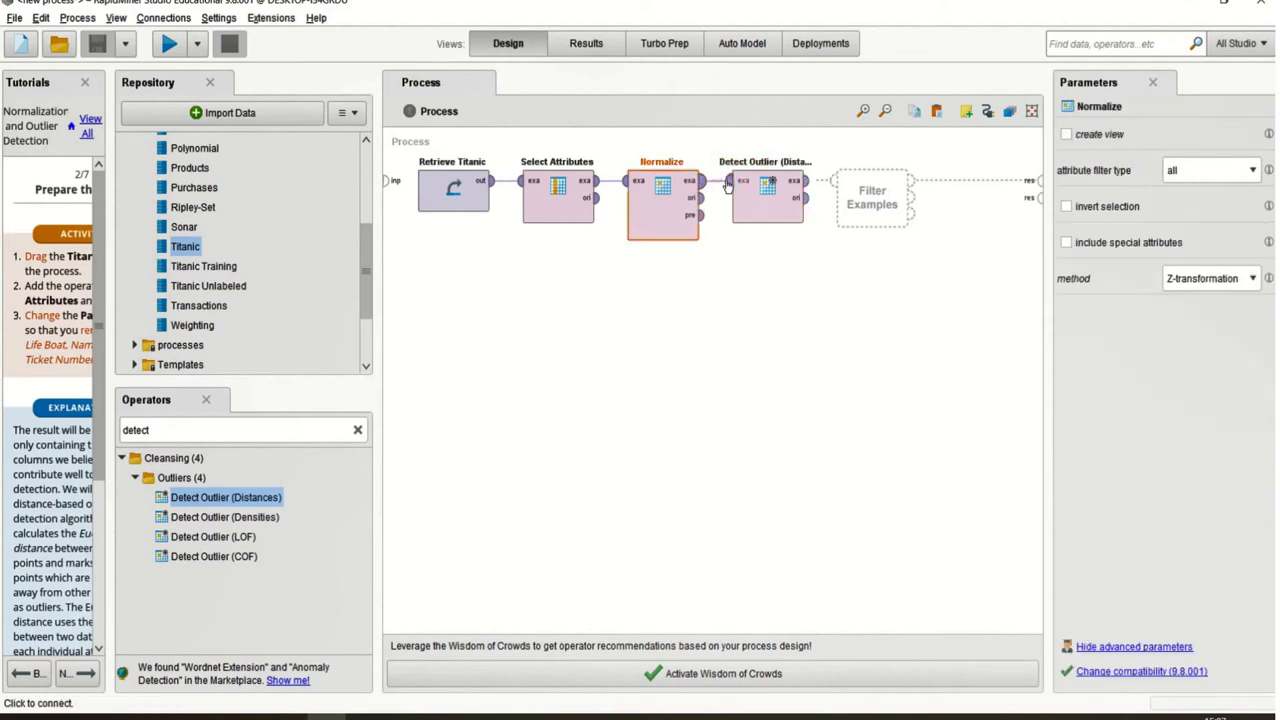
Review the available distance functions of Detect Outlier (Distances) without changing the selection
left_click(800, 221)
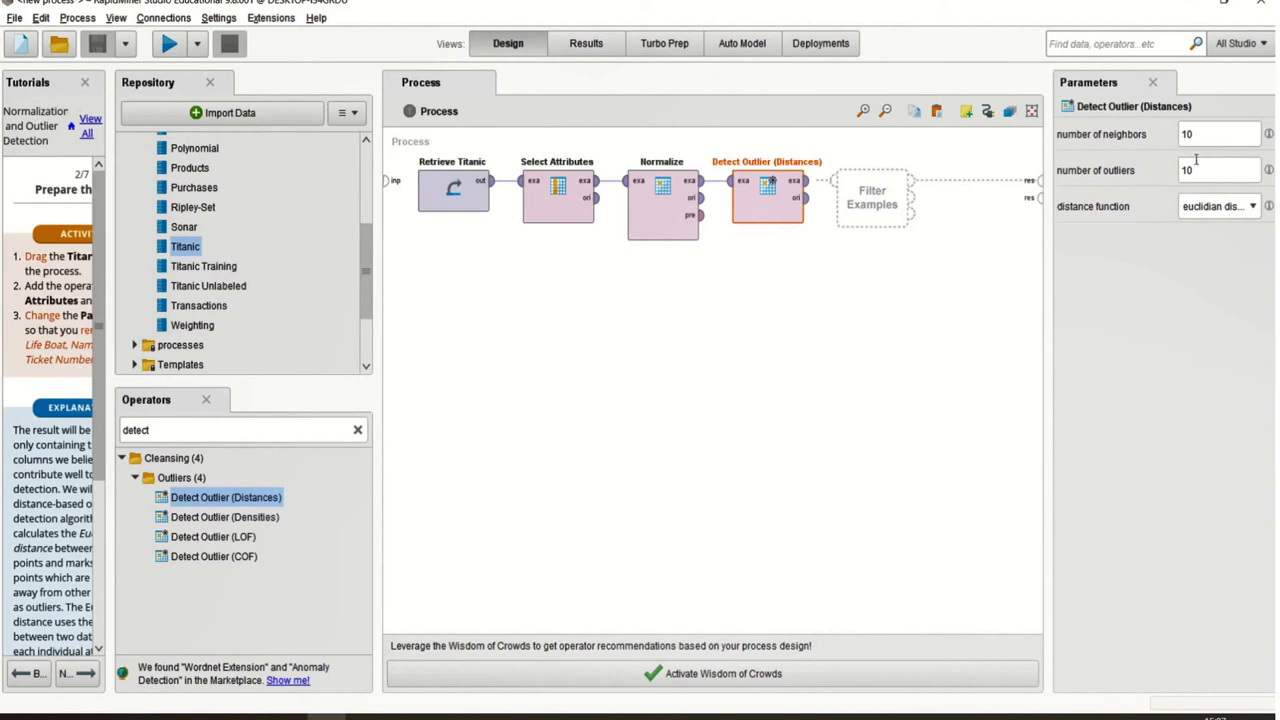
left_click(1253, 207)
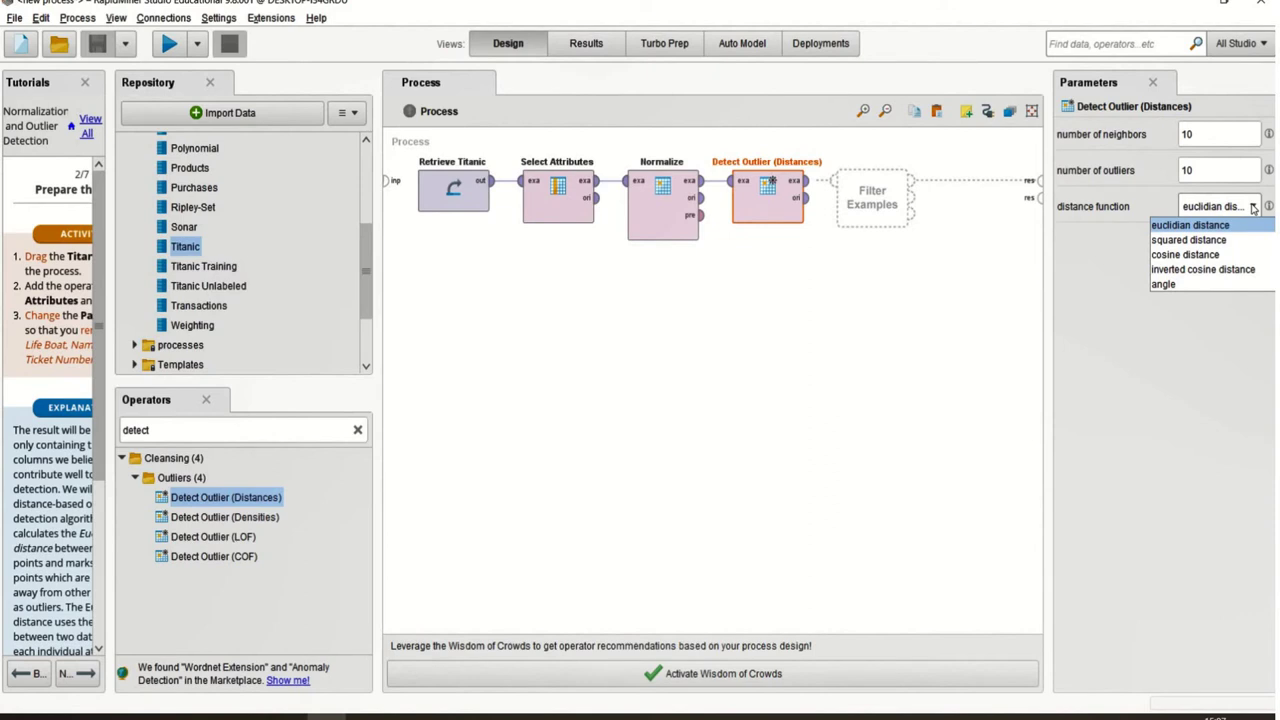
left_click(1093, 256)
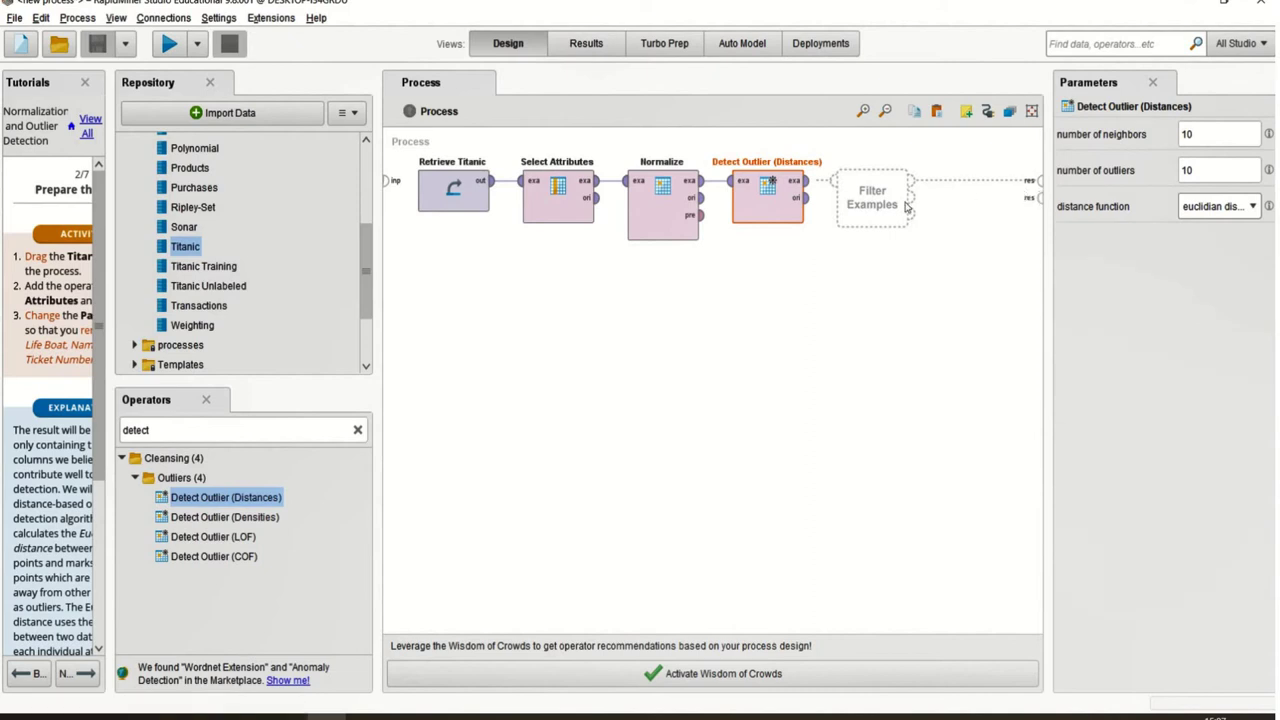
Connect the example set output of Detect Outlier (Distances) to the first result port and run the process
left_click(807, 182)
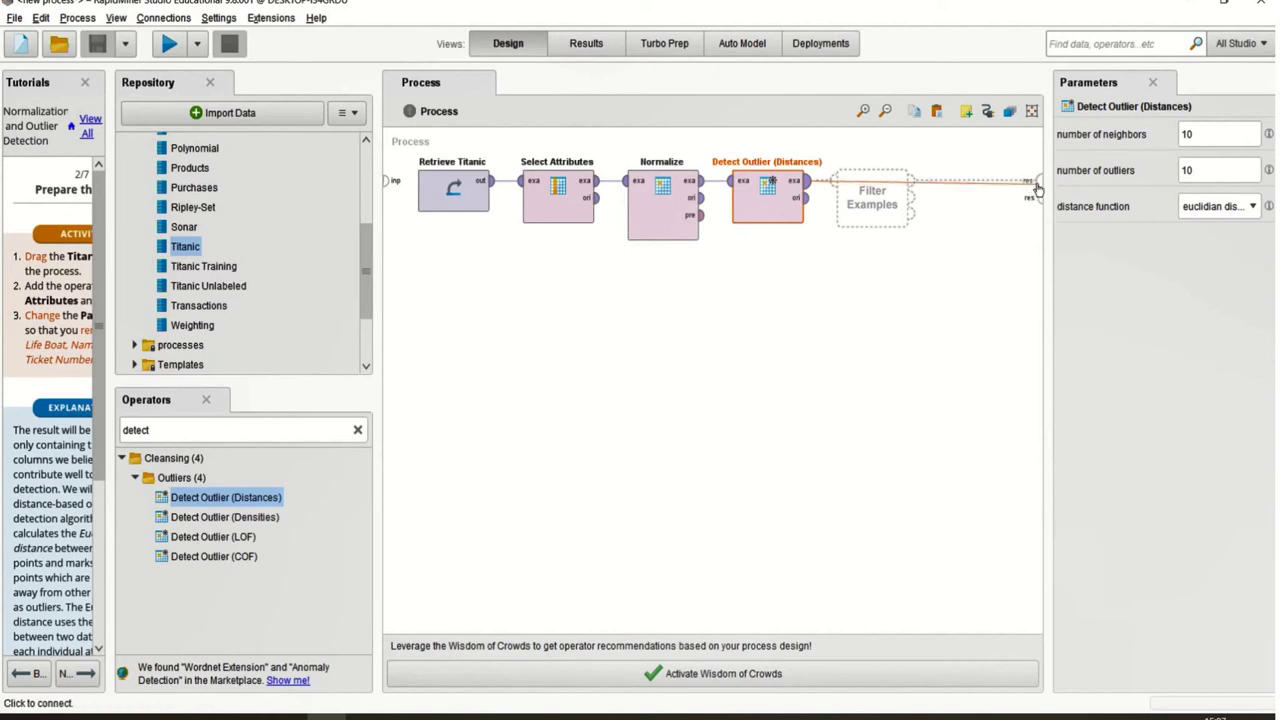
left_click(1040, 183)
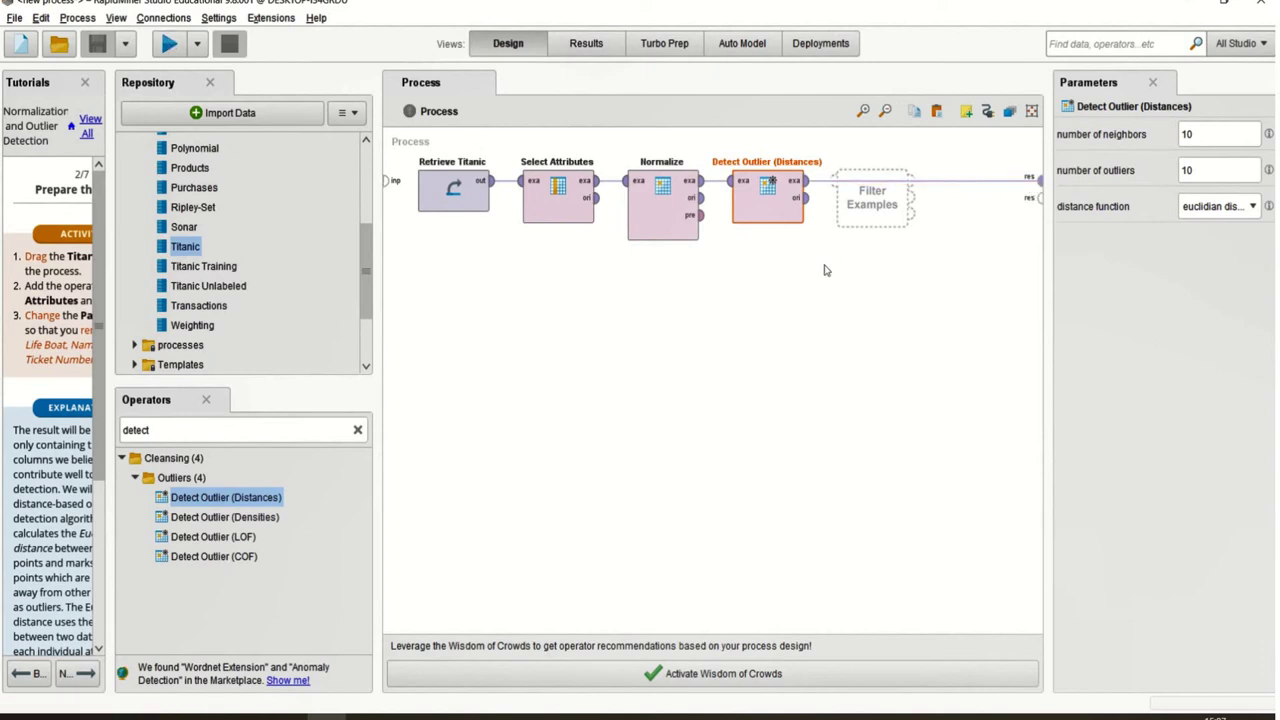
left_click(169, 43)
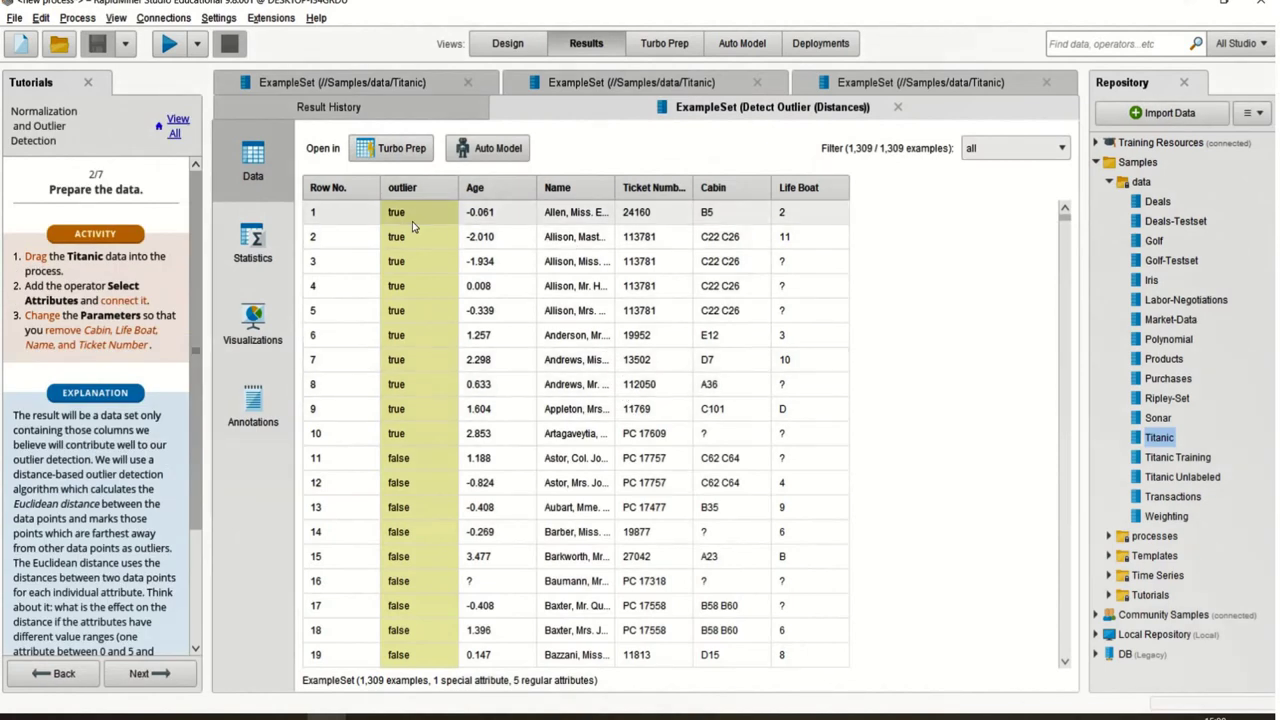
Examine the outlier column of the resulting example set to see which rows are flagged true or false
left_click_drag(428, 424, 425, 231)
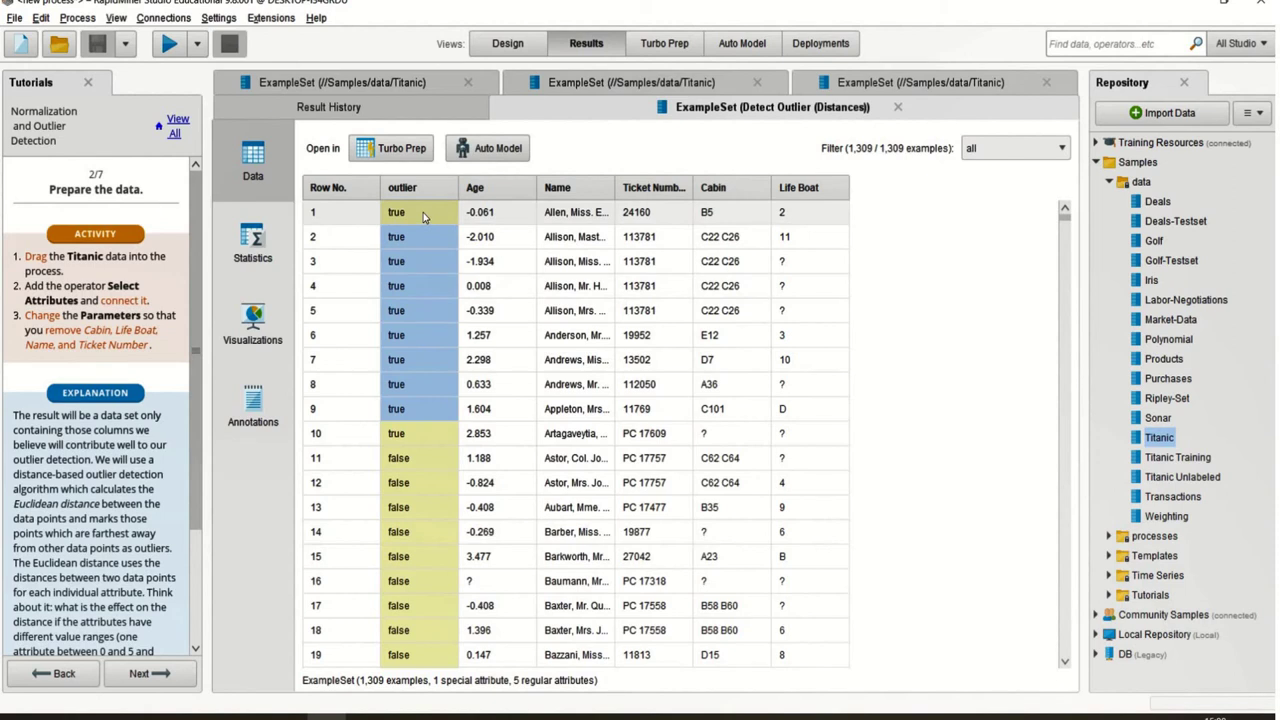
left_click_drag(422, 212, 422, 428)
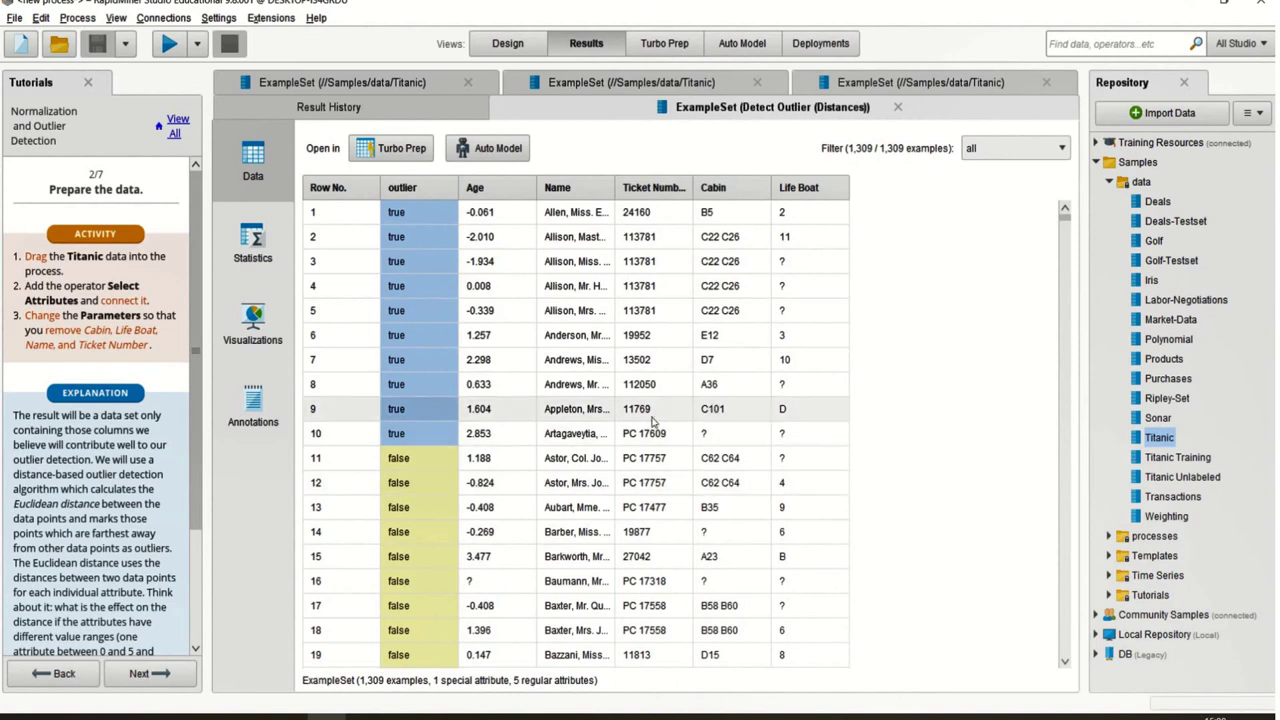
scroll(1067, 310, "down", 20)
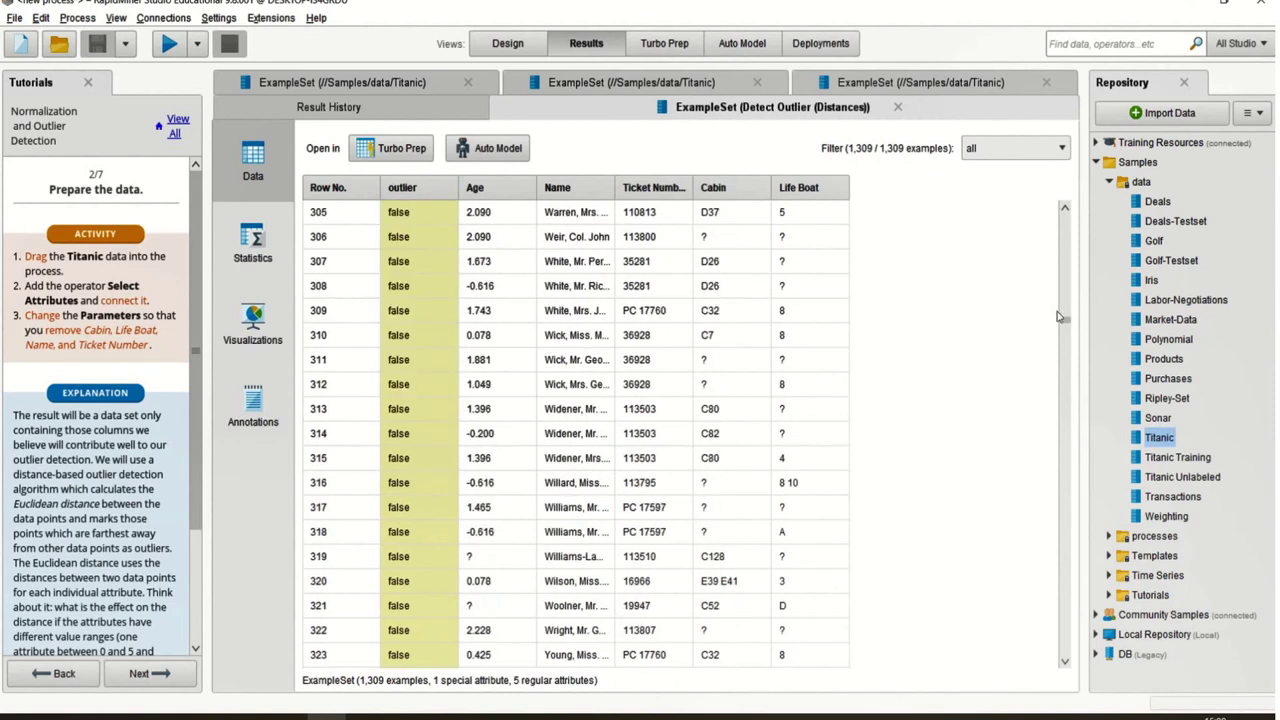
scroll(1065, 322, "up", 20)
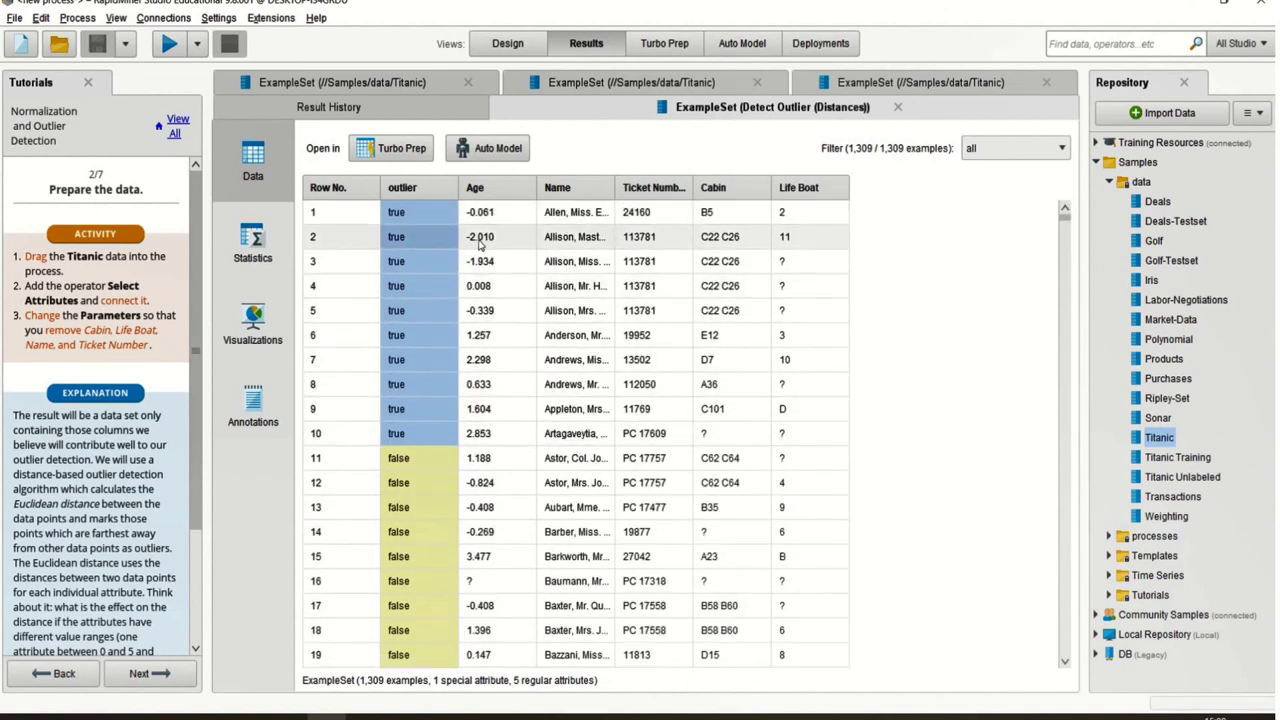
Set the number of outliers to 20 in Detect Outlier (Distances), rerun the process, and check the outlier column
left_click(497, 47)
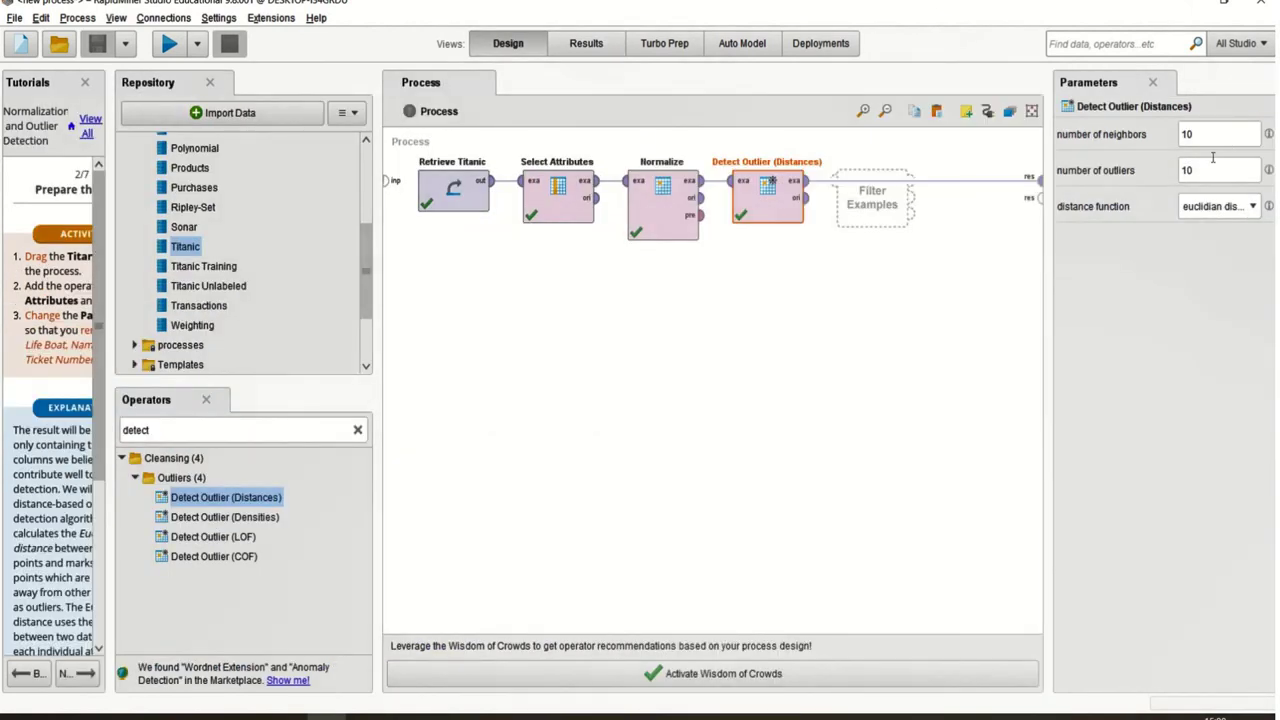
left_click(1201, 170)
left_click(170, 50)
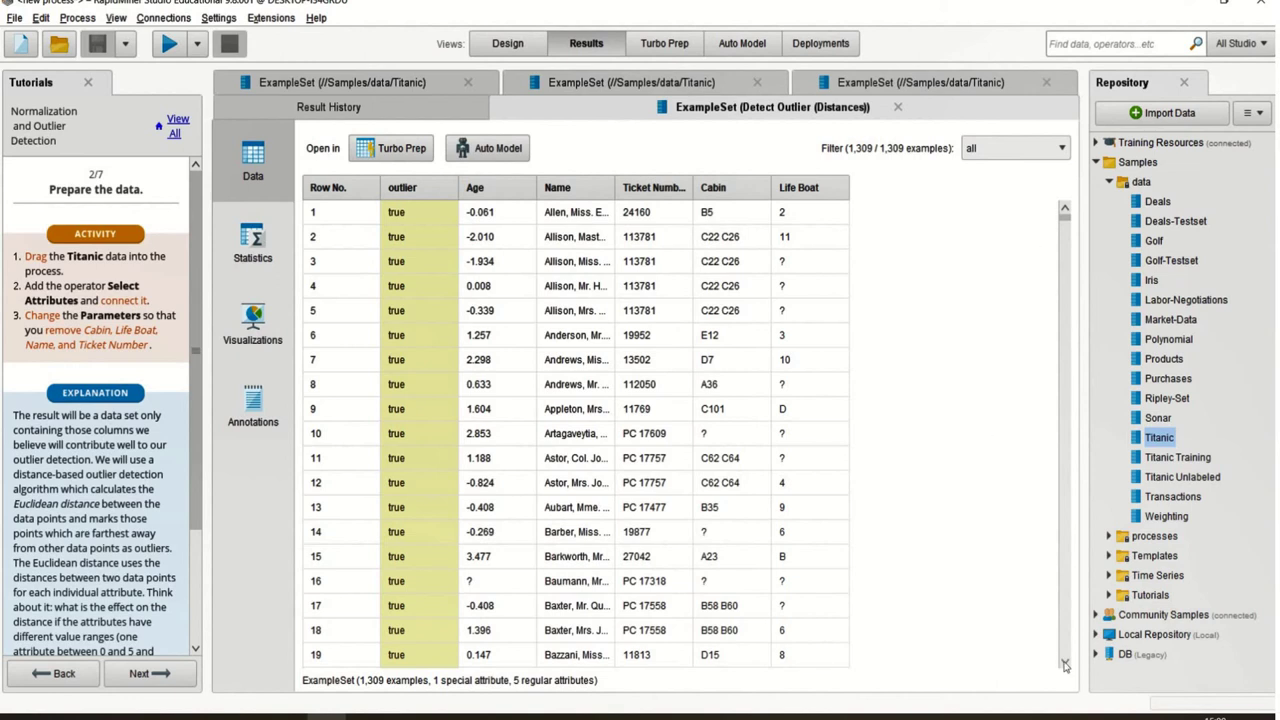
scroll(1065, 665, "down", 6)
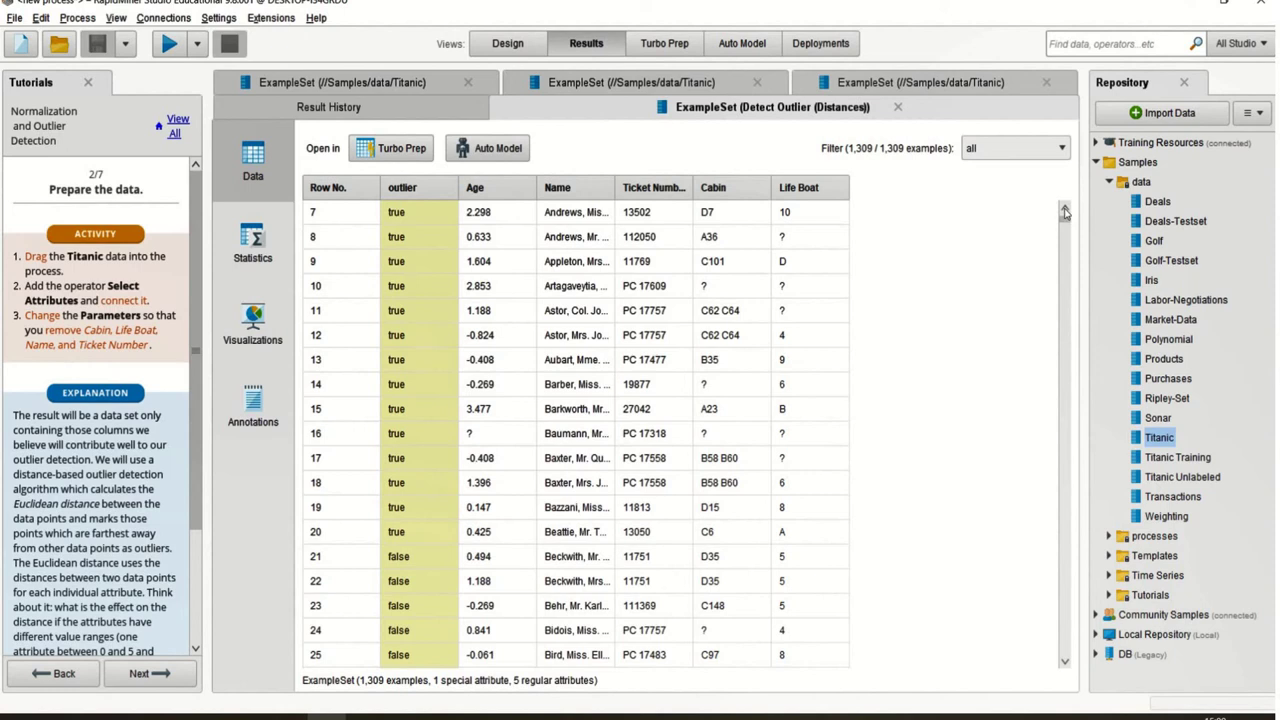
scroll(1065, 212, "up", 6)
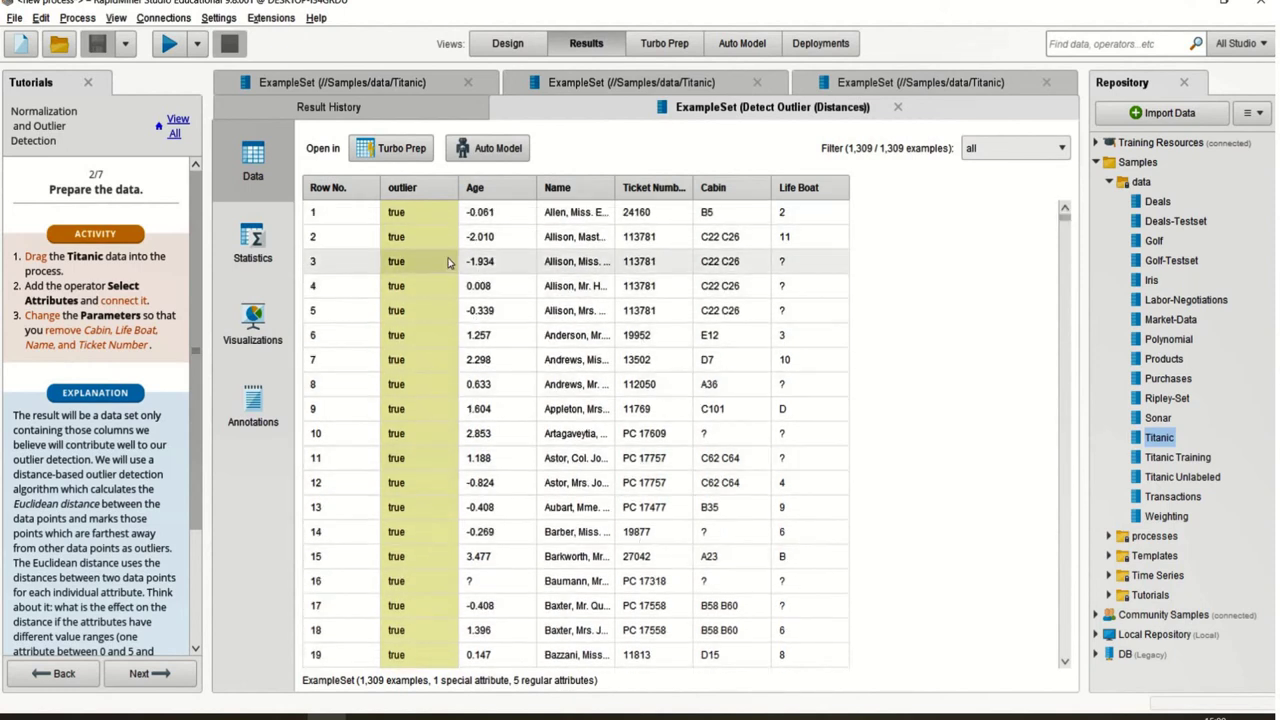
Remove the direct connection to the result port and add Filter Examples after Detect Outlier (Distances), fed by its example set output
left_click(508, 43)
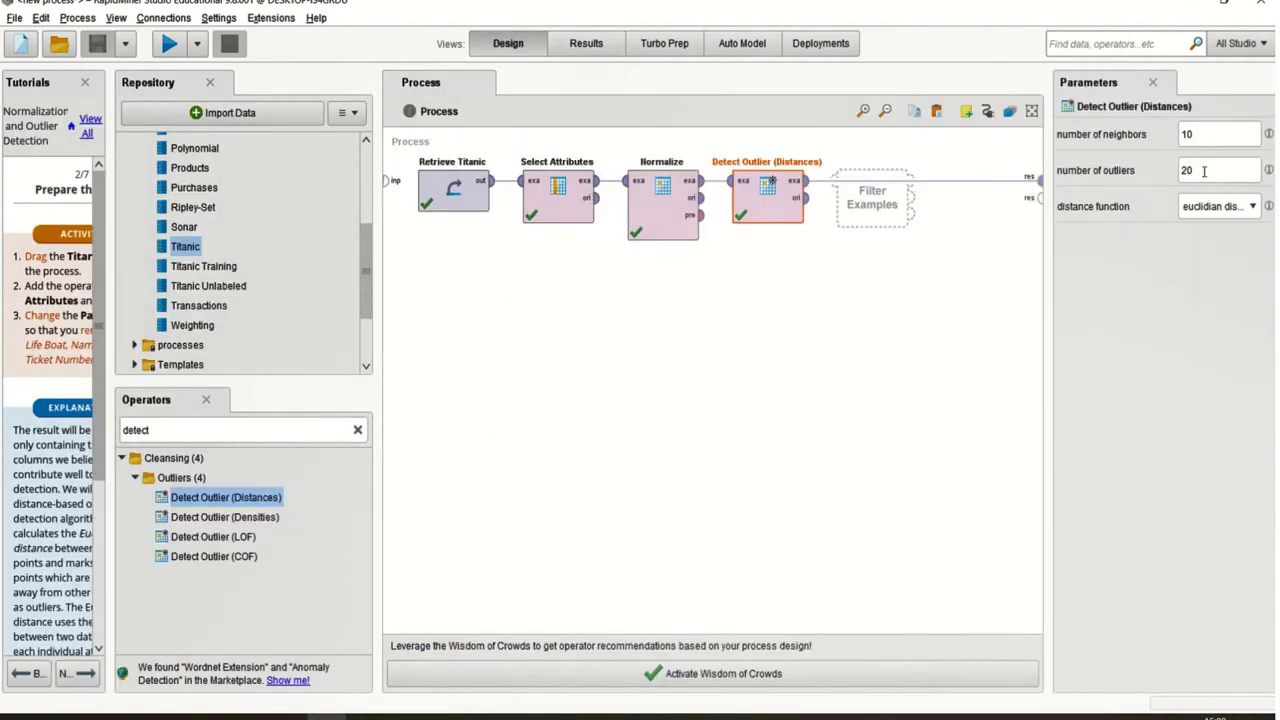
left_click(924, 184, "alt")
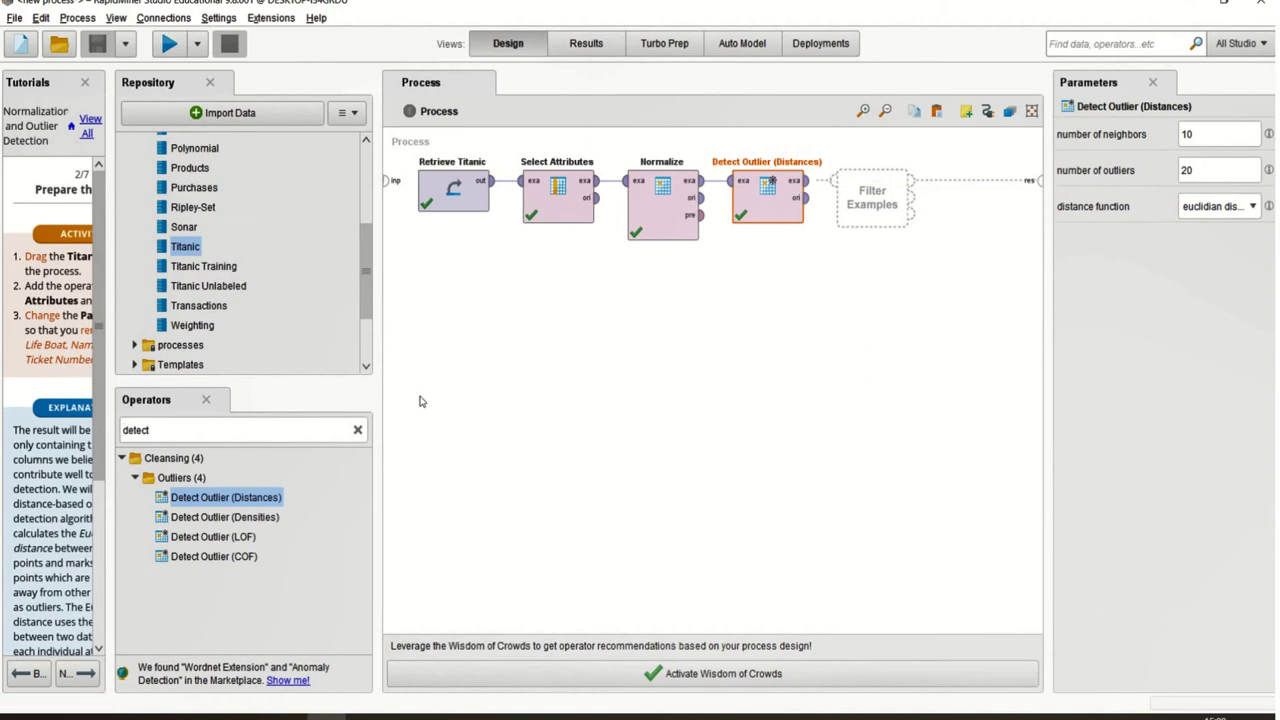
left_click(350, 429)
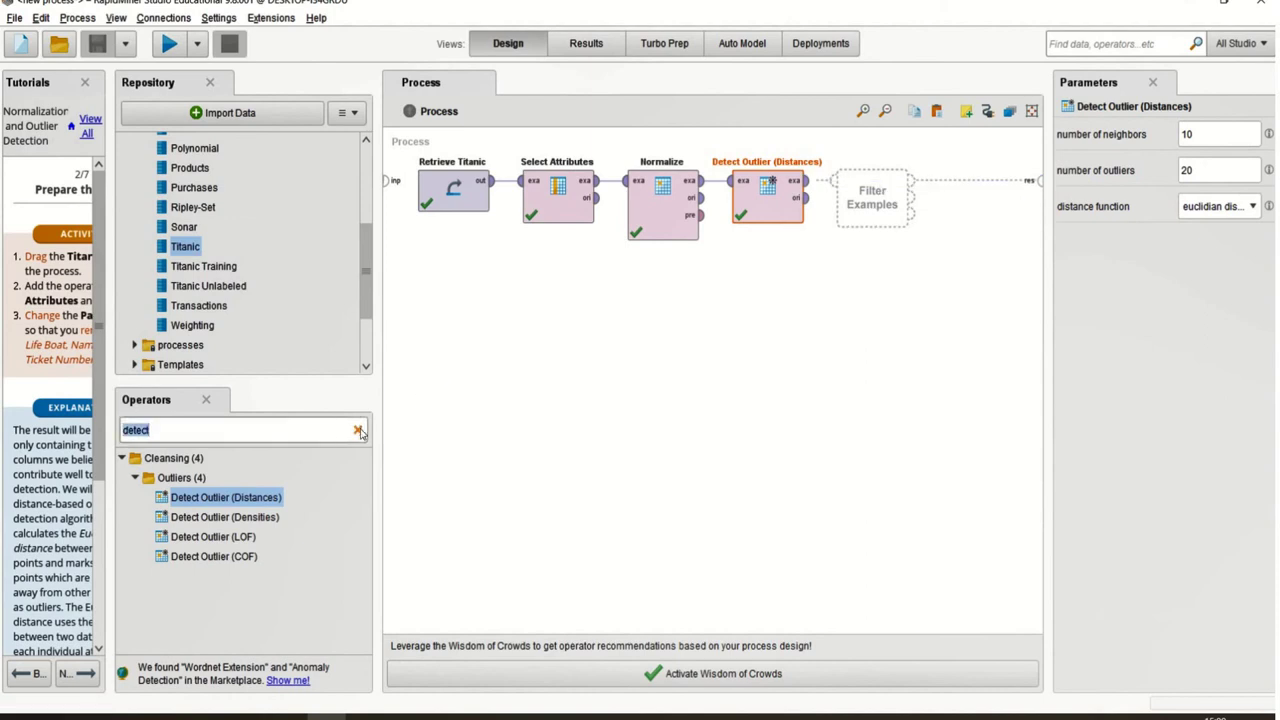
left_click(358, 430)
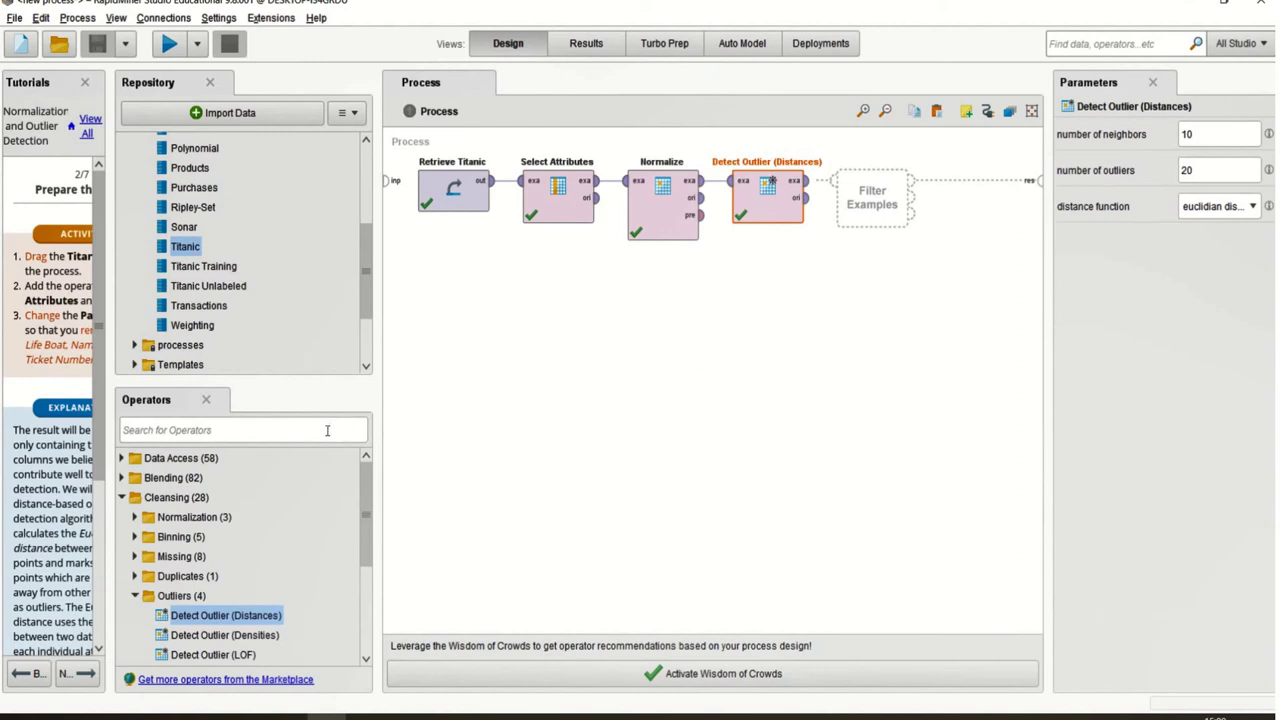
left_click(327, 430)
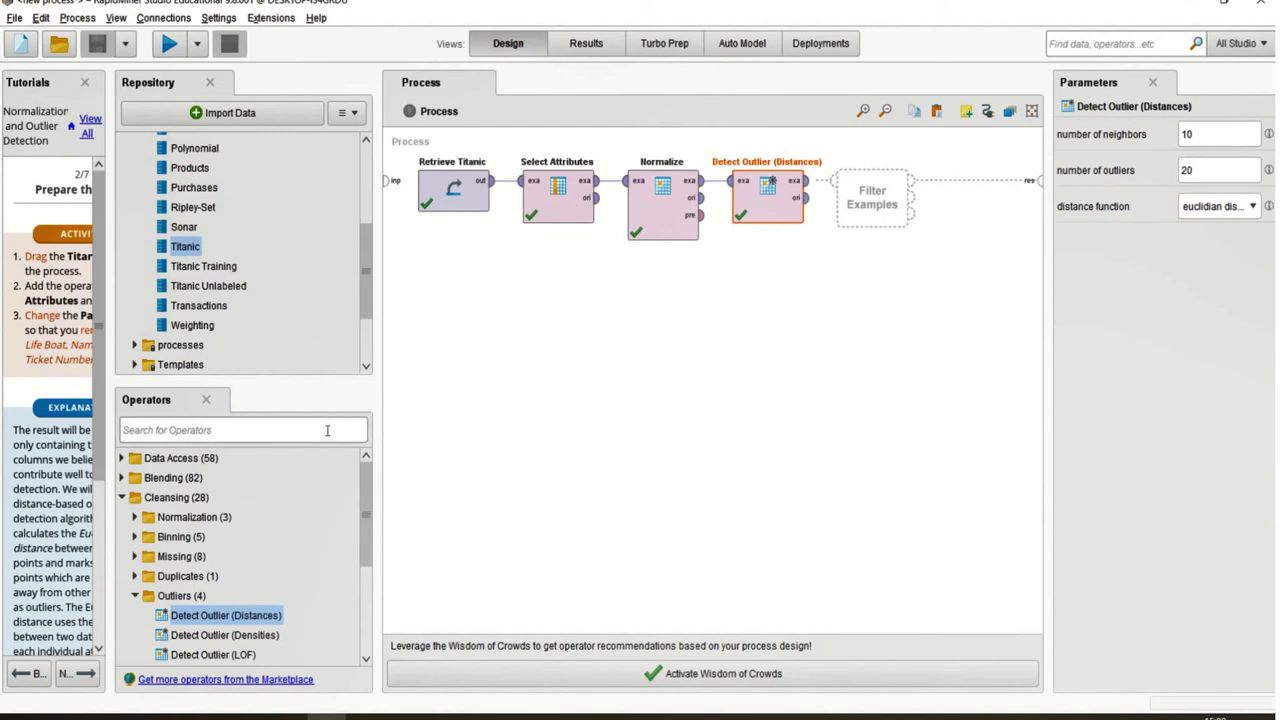
type("filter")
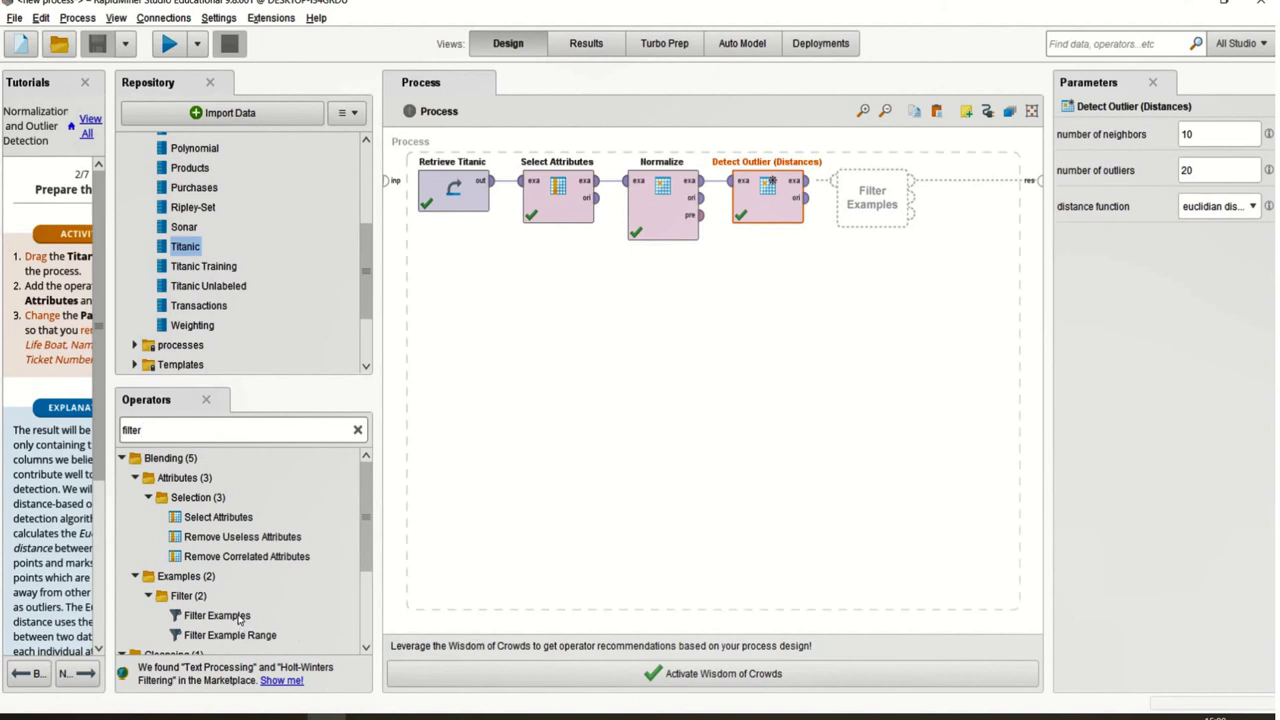
left_click_drag(239, 619, 870, 205)
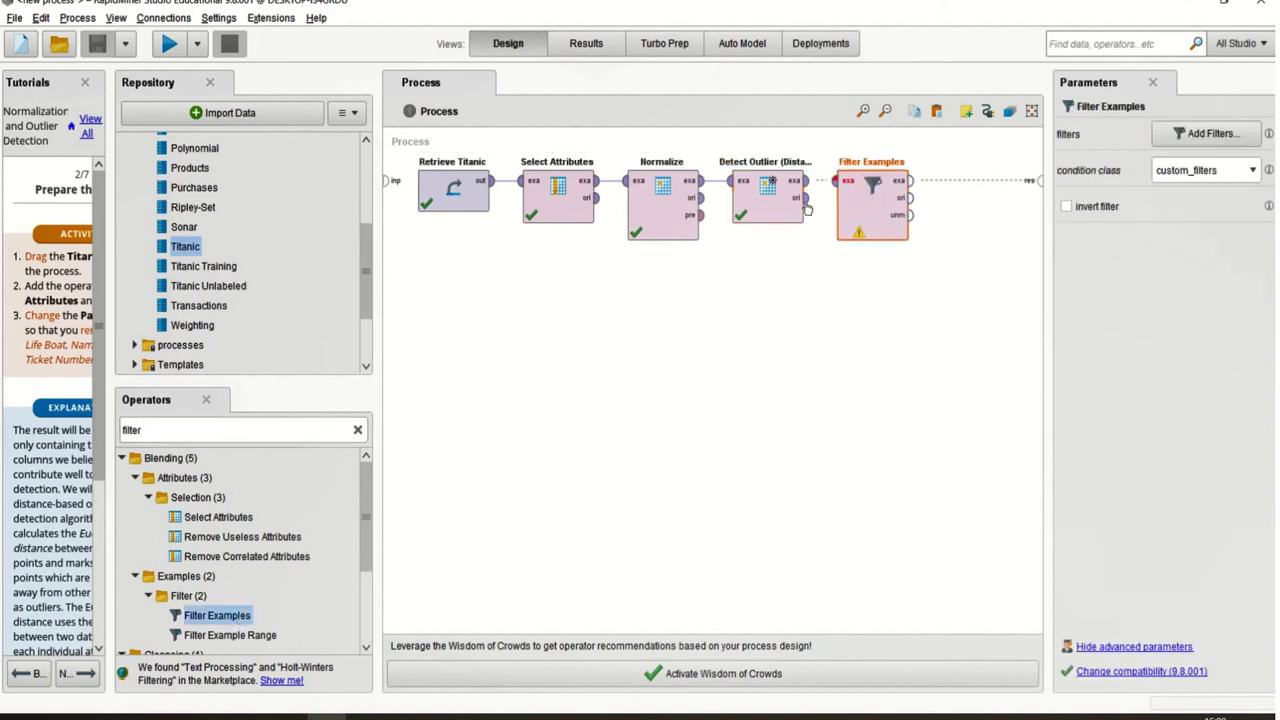
left_click(806, 181)
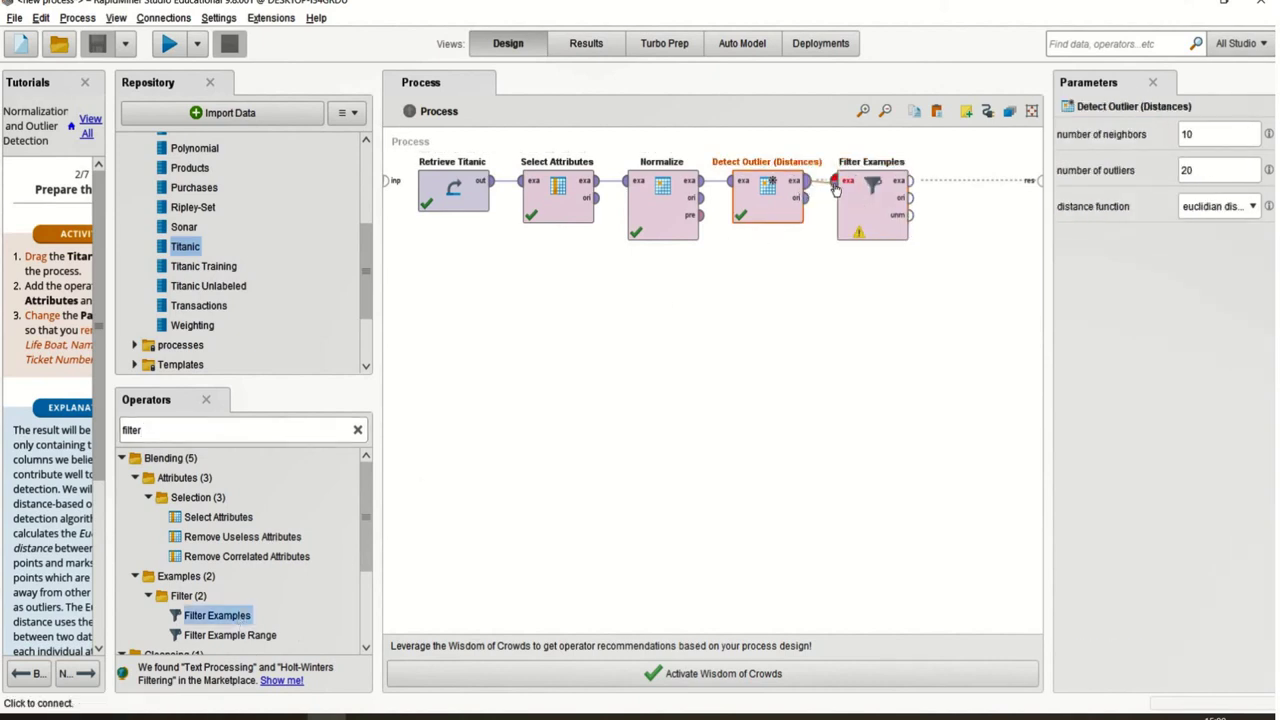
left_click(835, 185)
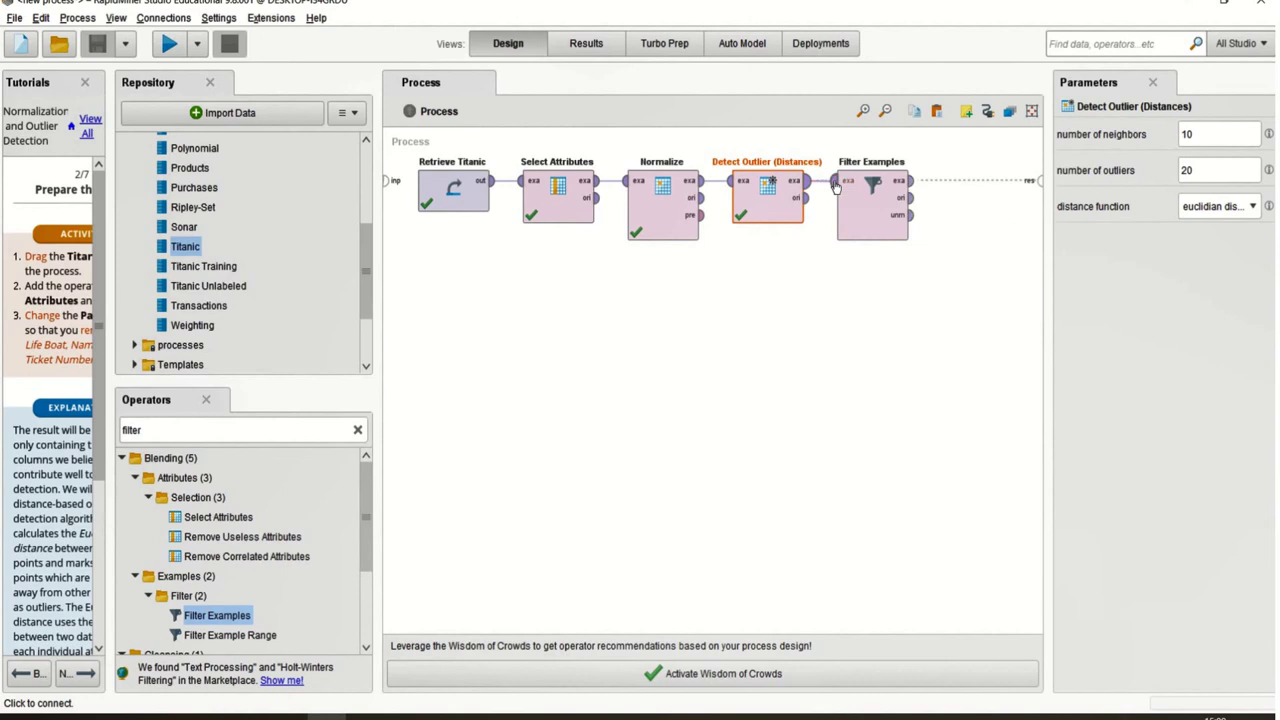
Open the filter definitions of Filter Examples and close them without adding a condition
double_click(871, 219)
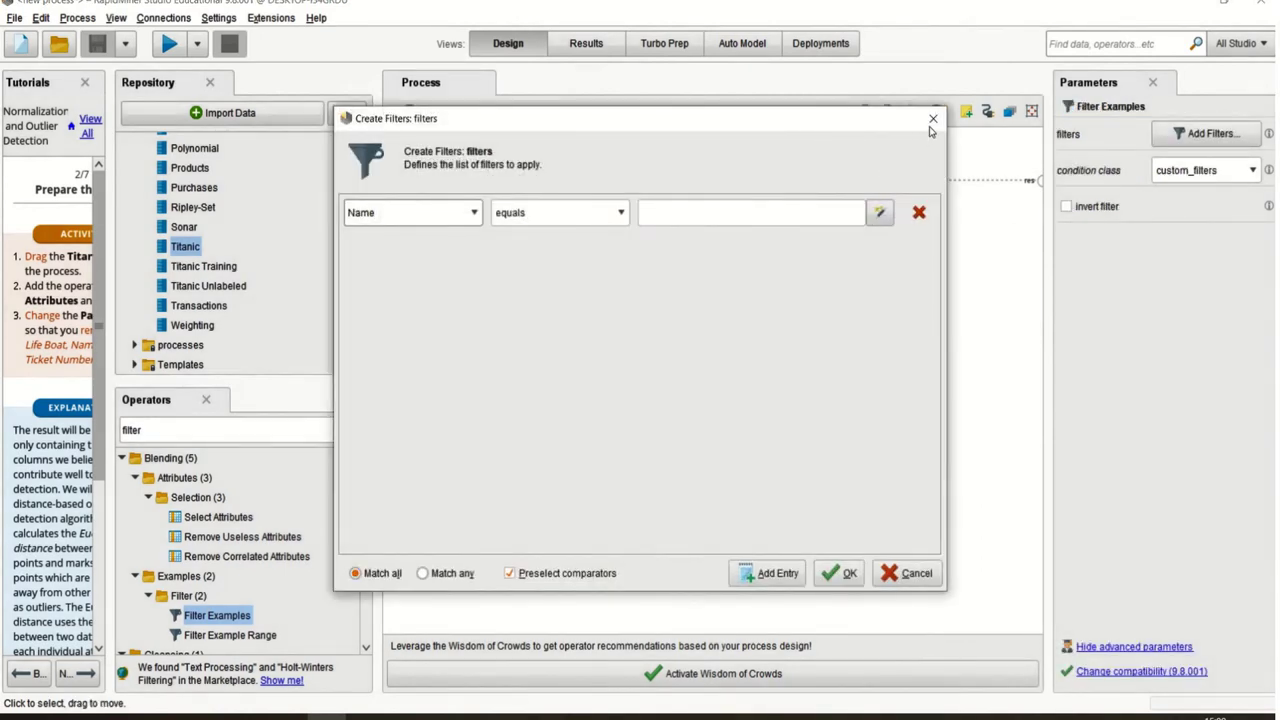
left_click(932, 119)
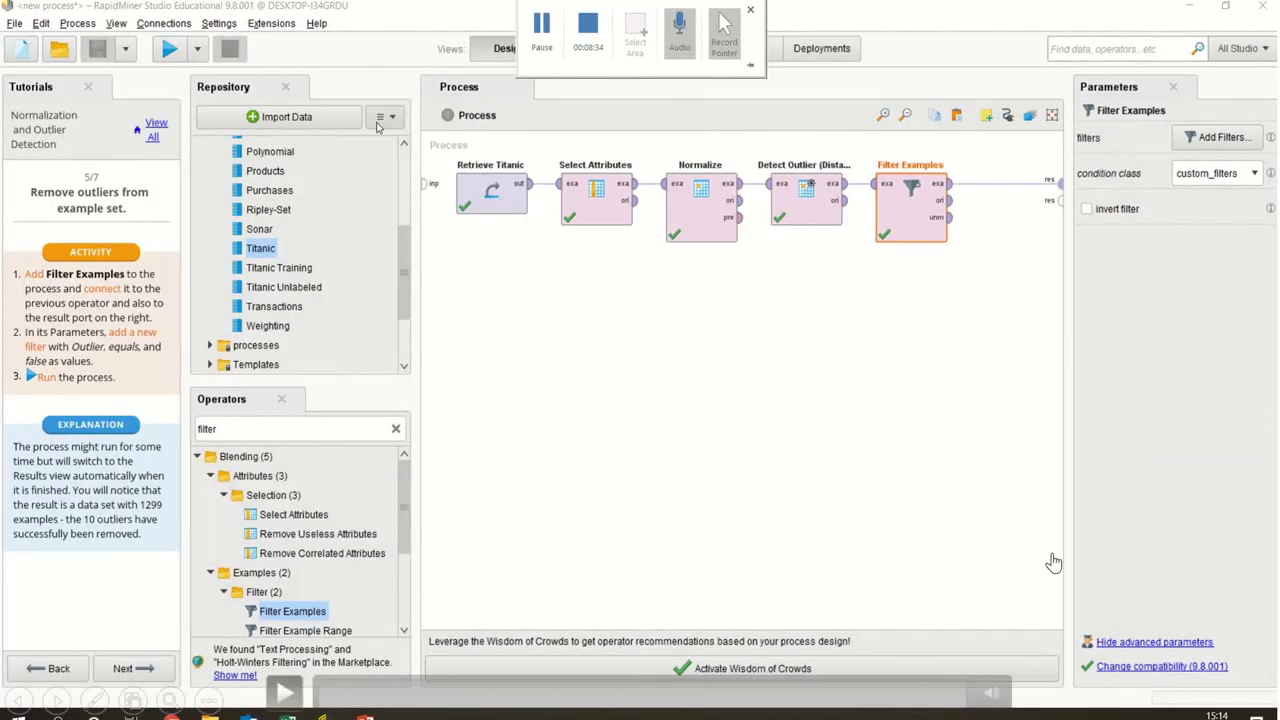
mouse_move(995, 700)
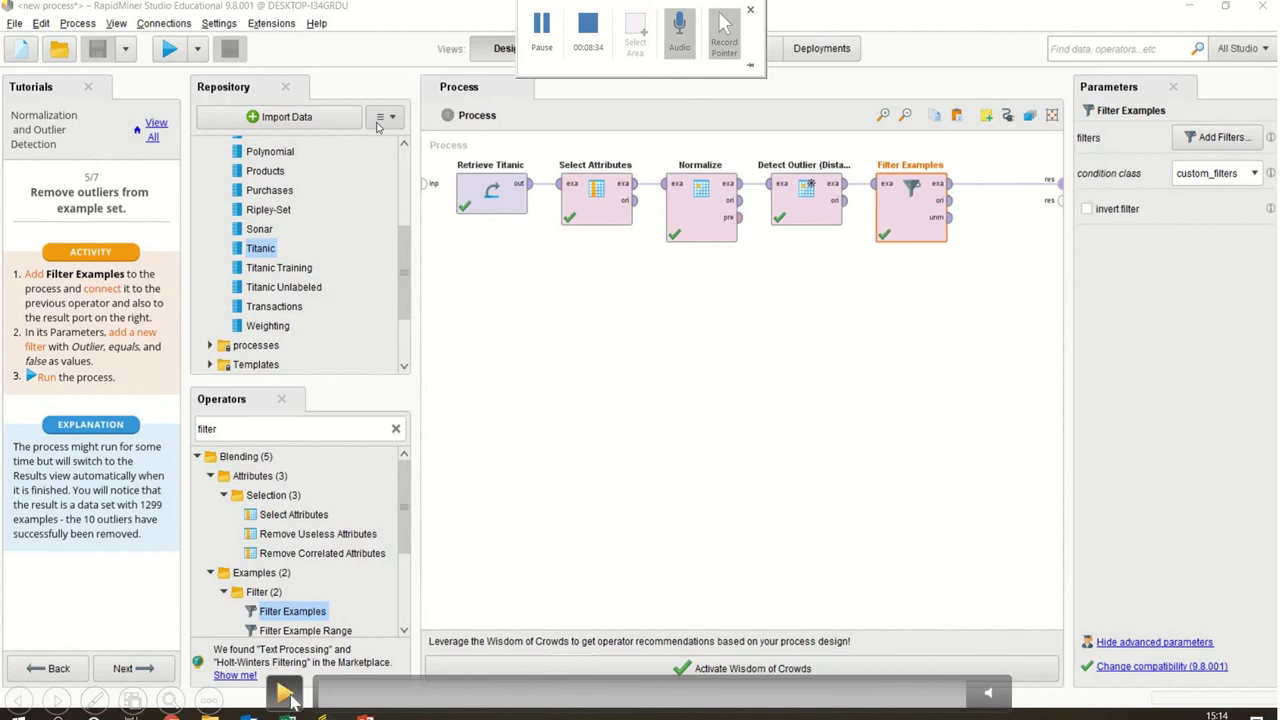
left_click(285, 693)
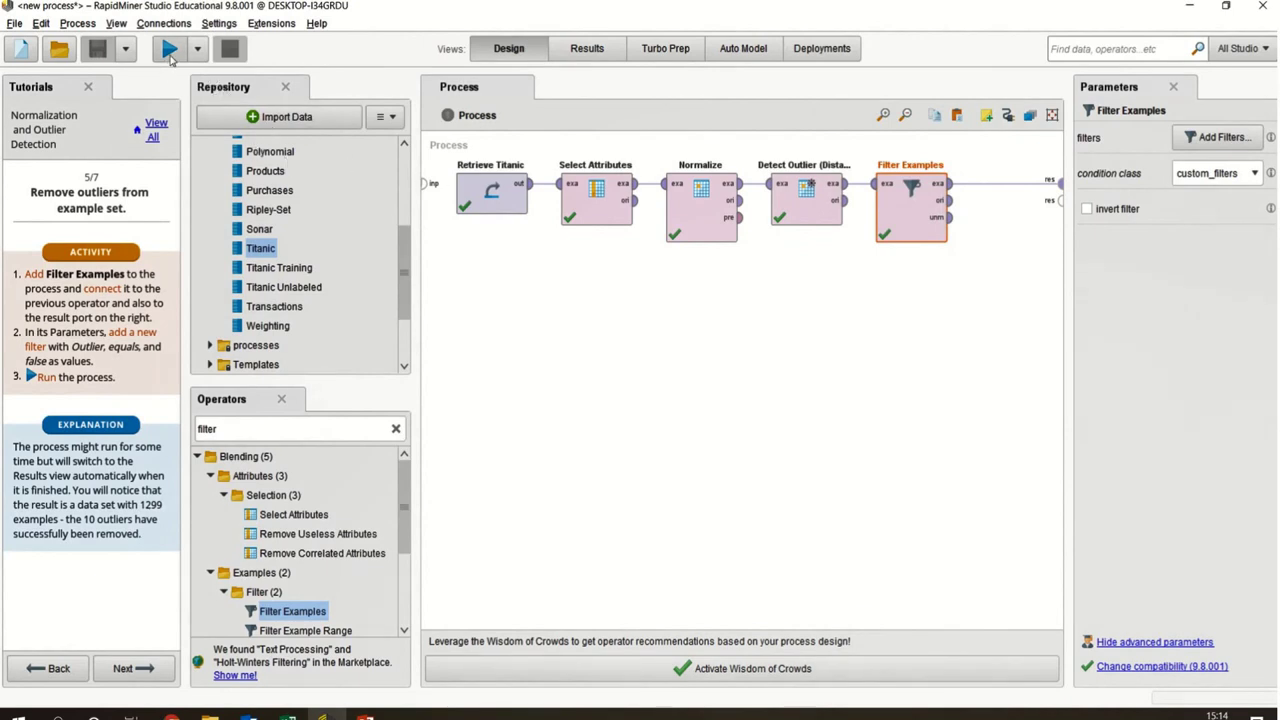
Run the process with Filter Examples included, view the filtered example set, and return to the parameters of Detect Outlier (Distances)
left_click(169, 48)
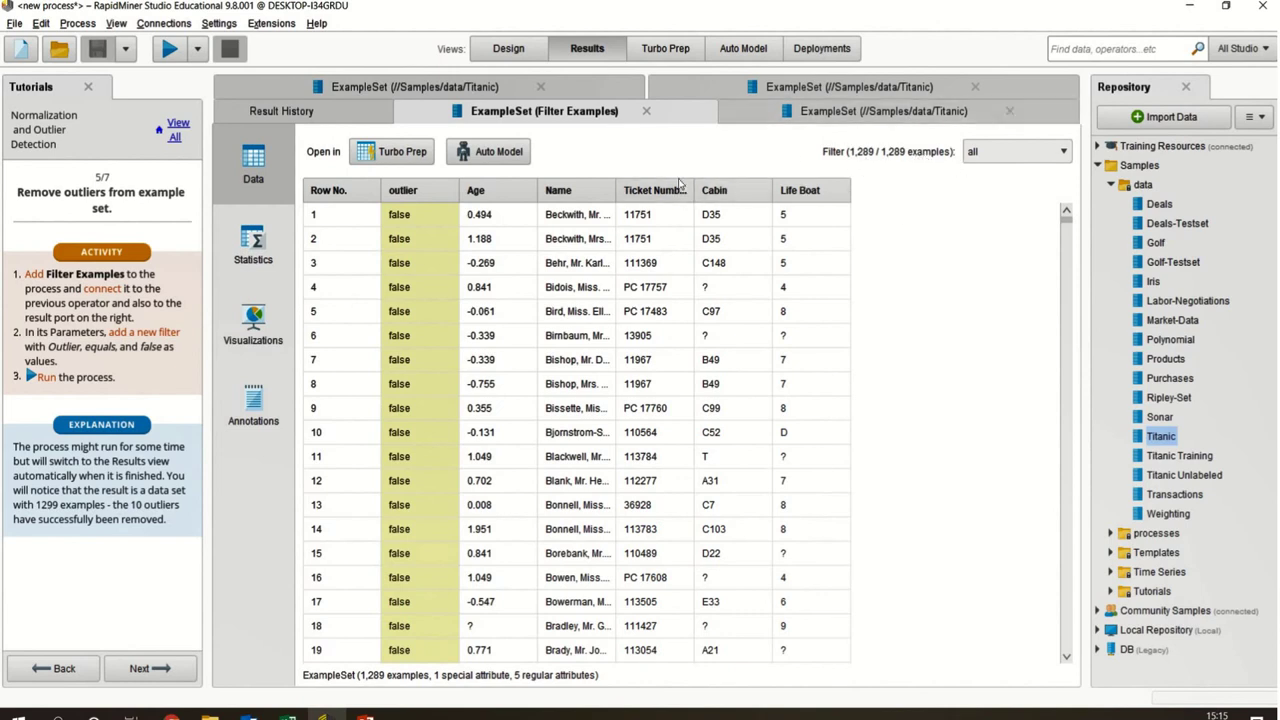
left_click(508, 50)
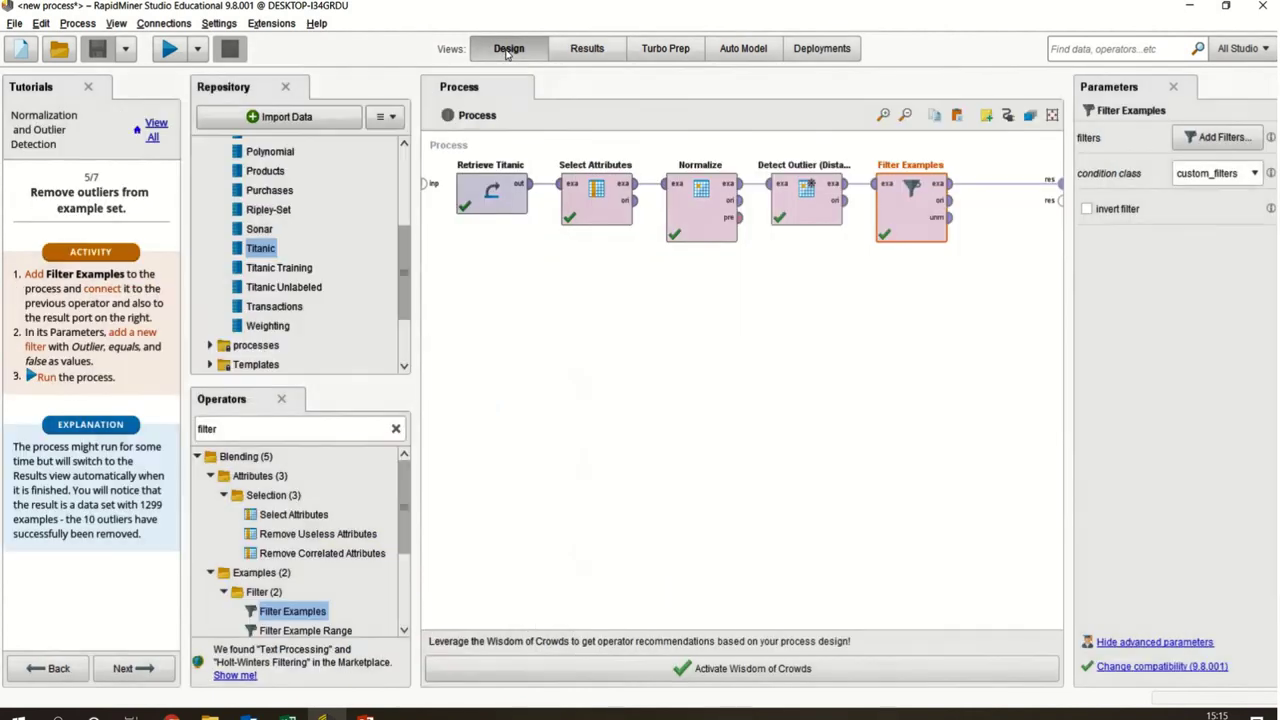
left_click(797, 211)
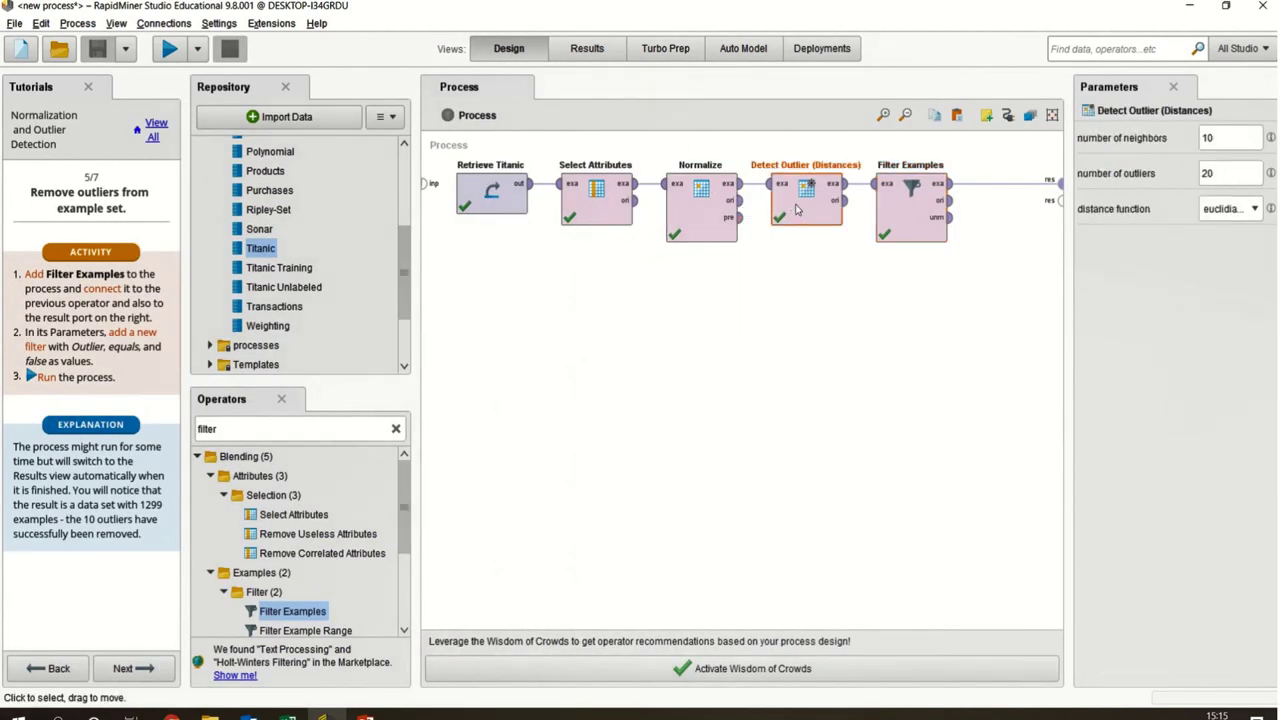
Set a breakpoint after Detect Outlier (Distances), run the process up to it, and inspect the intermediate example set's outlier column
right_click(797, 210)
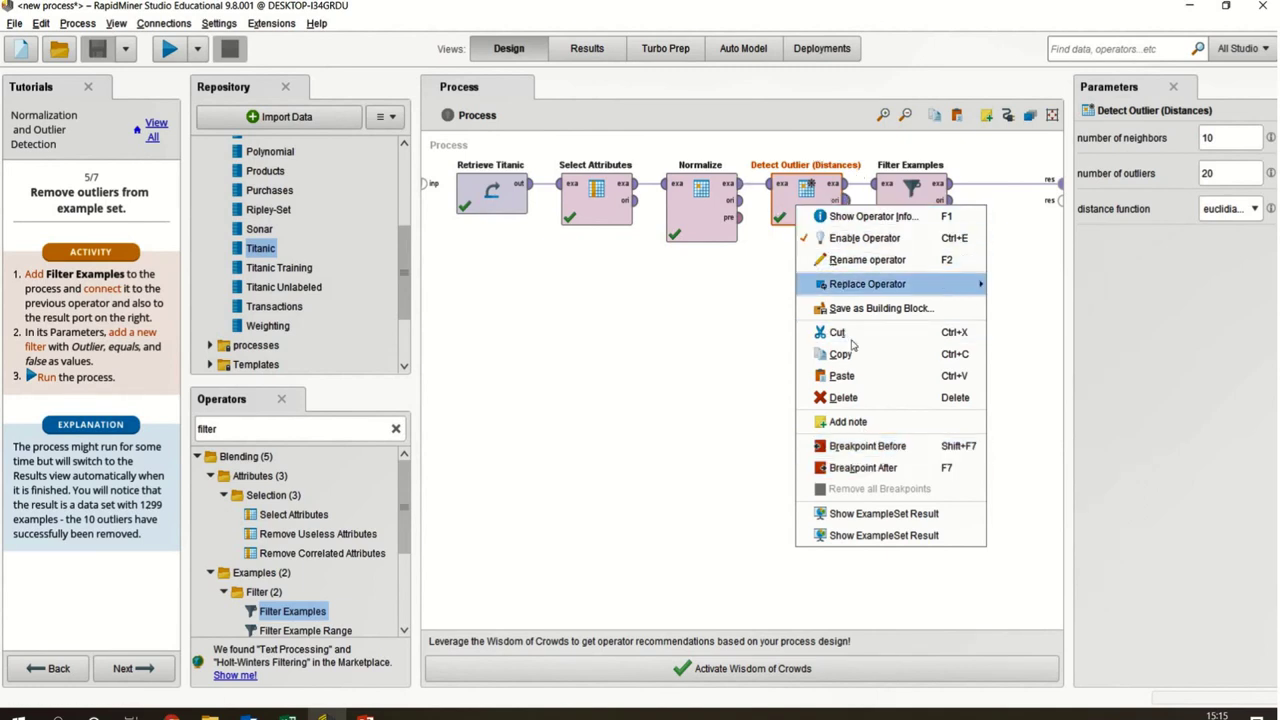
left_click(857, 468)
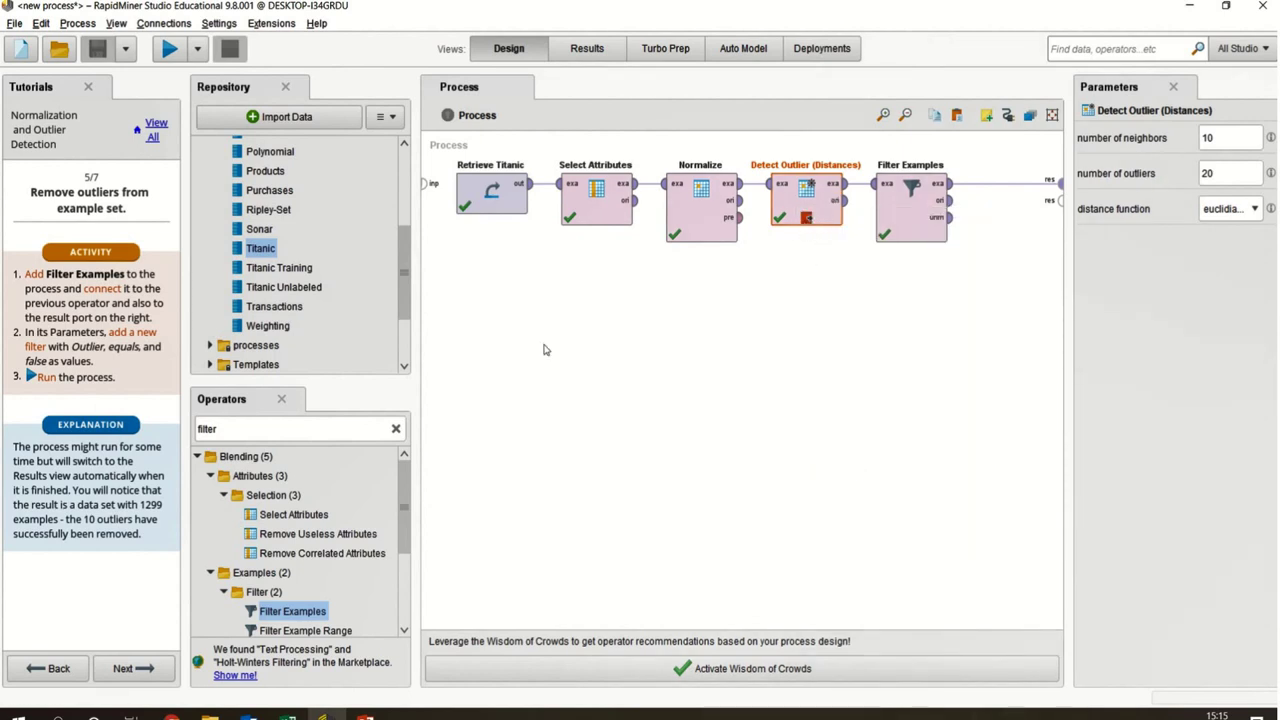
left_click(171, 53)
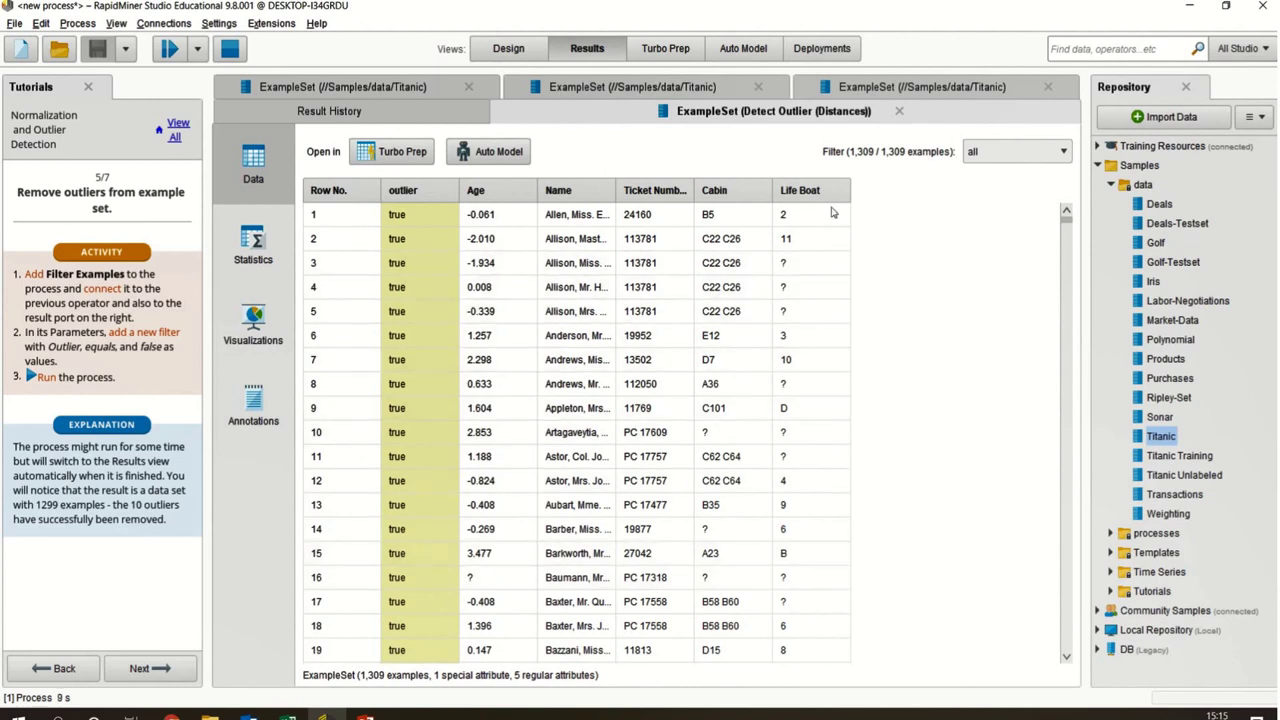
left_click_drag(1065, 307, 1068, 213)
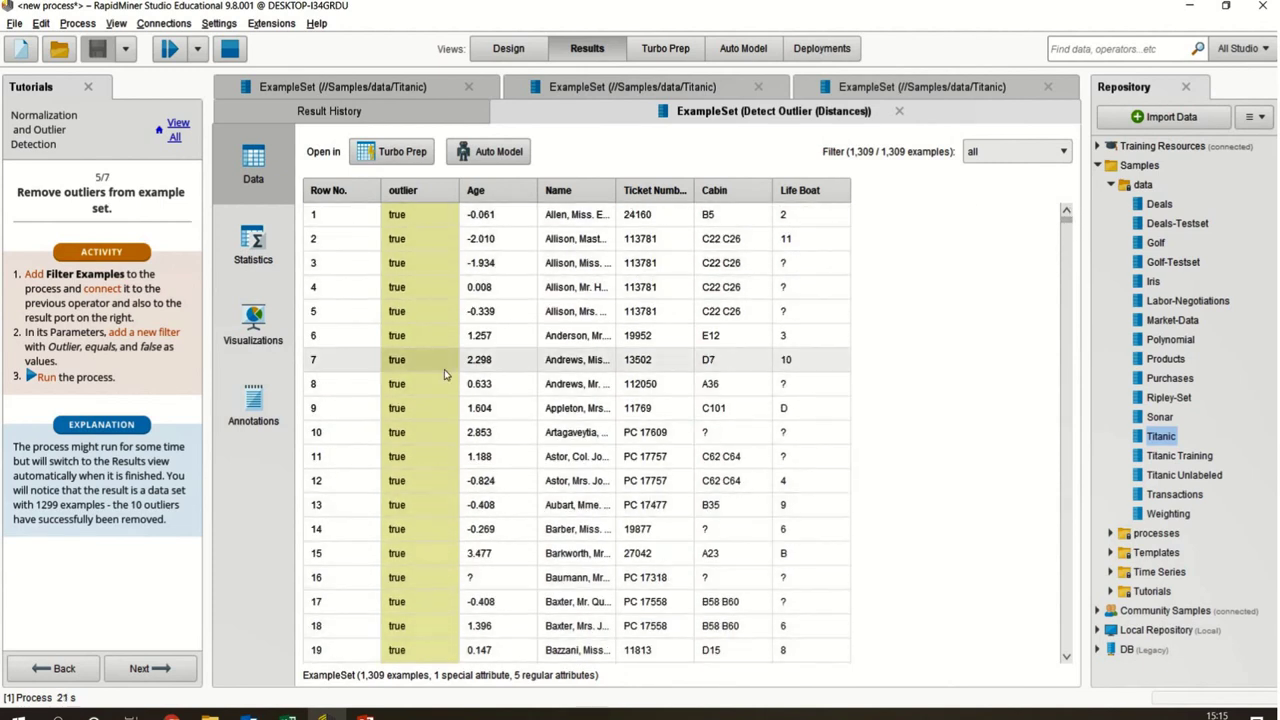
Resume the paused process to its end, inspect the Filter Examples result, and return to the process design
left_click(506, 50)
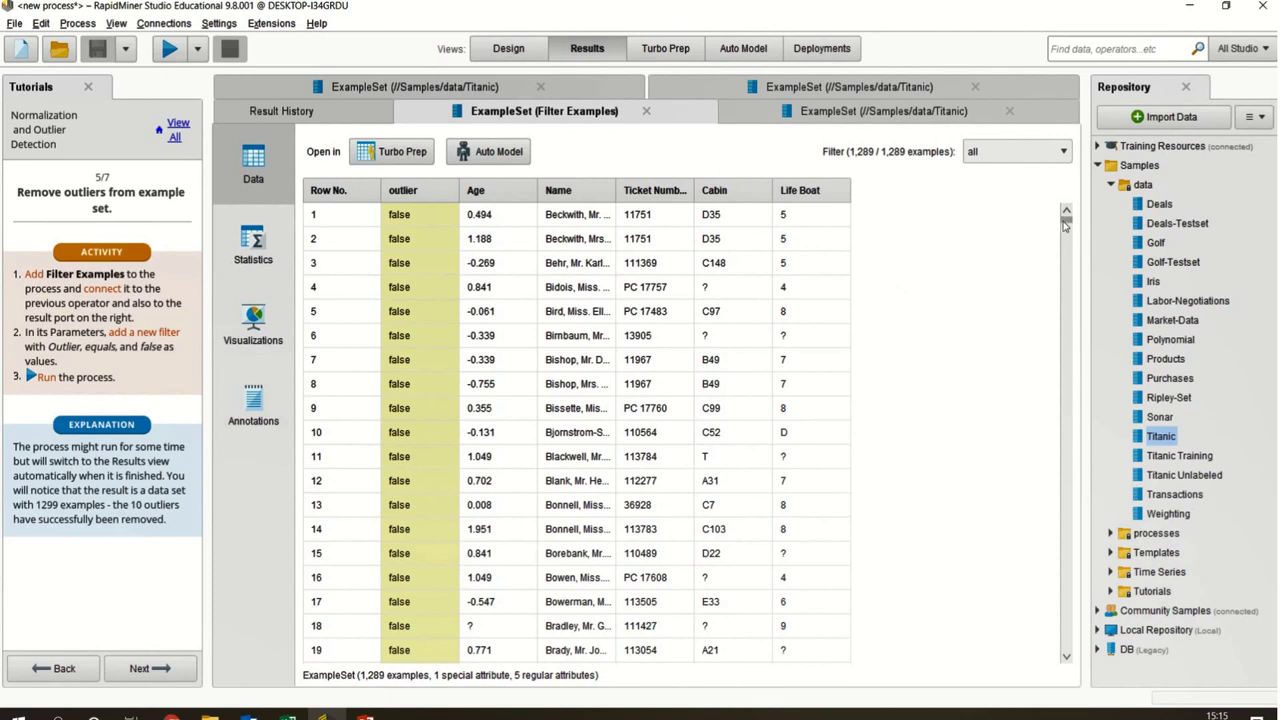
mouse_move(1065, 225)
left_mouse_down()
mouse_move(1065, 291)
mouse_move(1065, 212)
left_mouse_up()
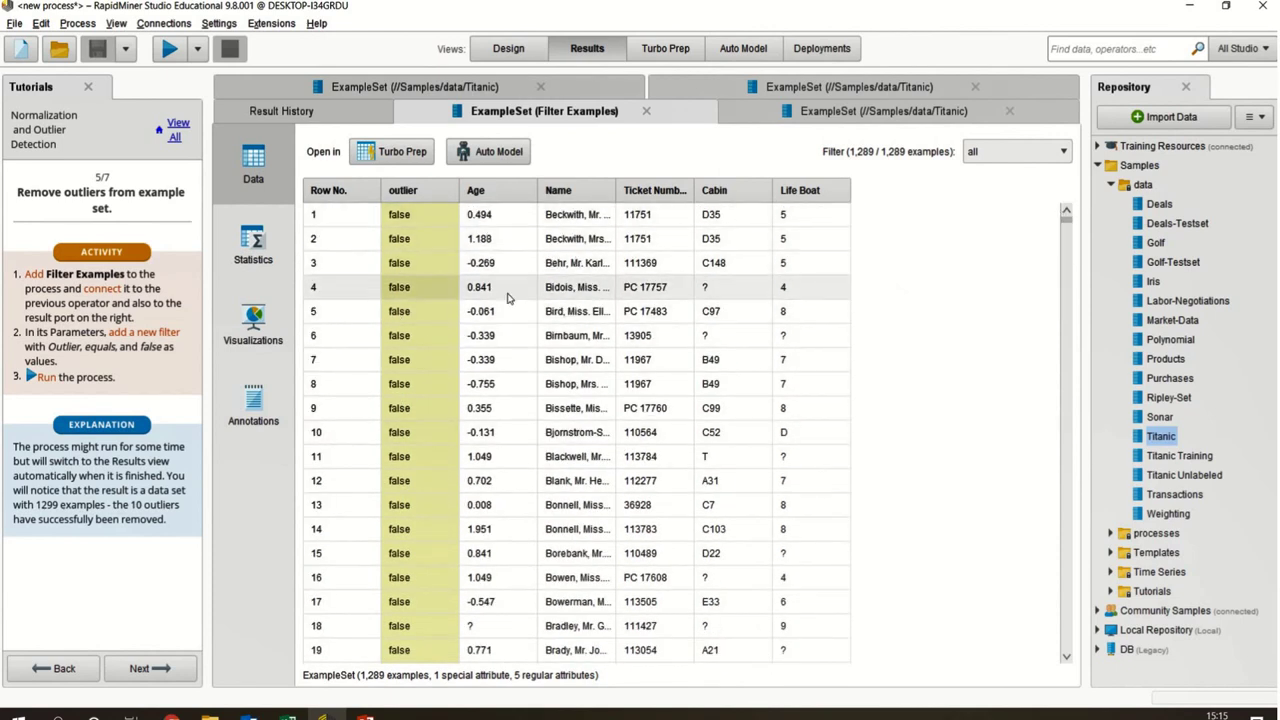
left_click(508, 48)
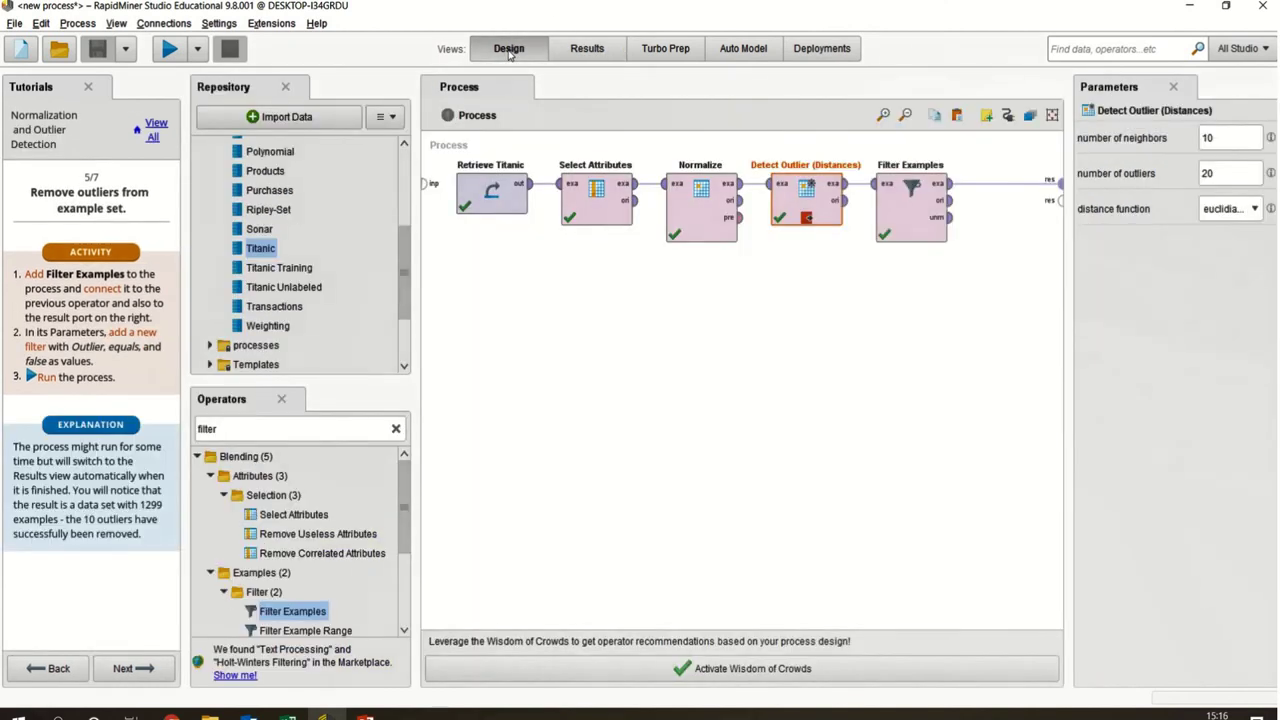
Switch the breakpoint after Detect Outlier (Distances) off and on again
right_click(819, 224)
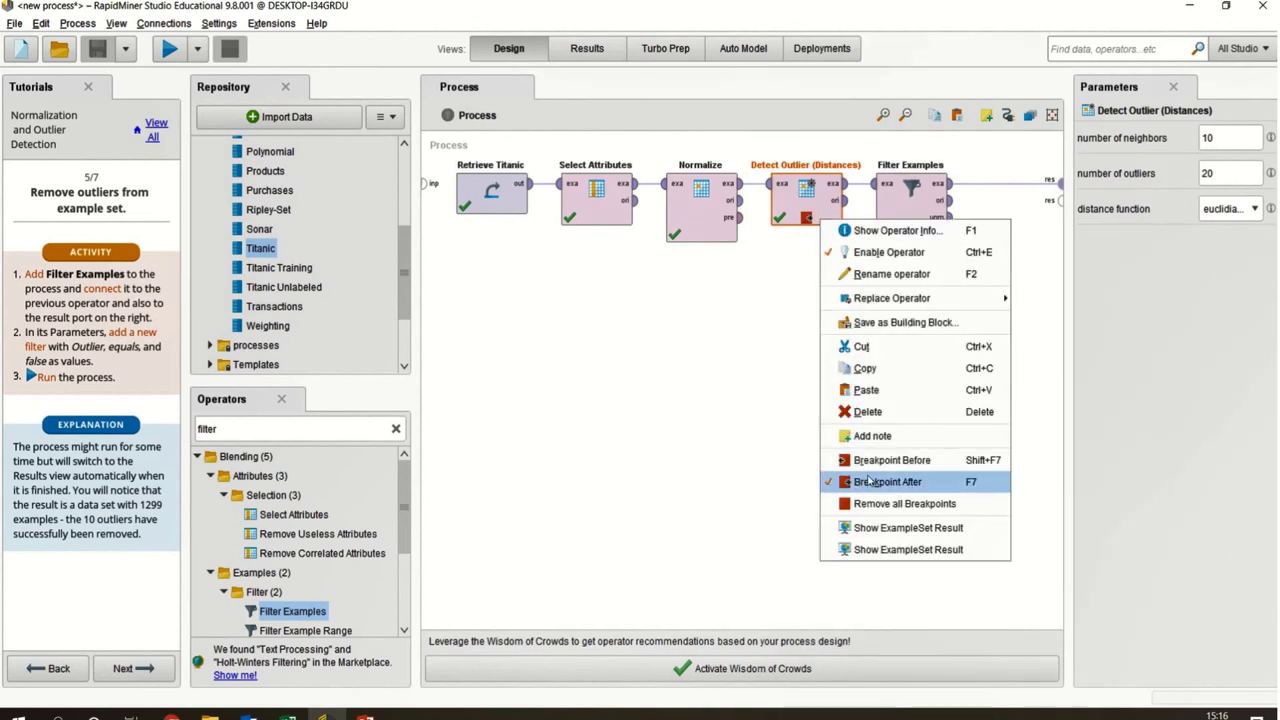
left_click(868, 482)
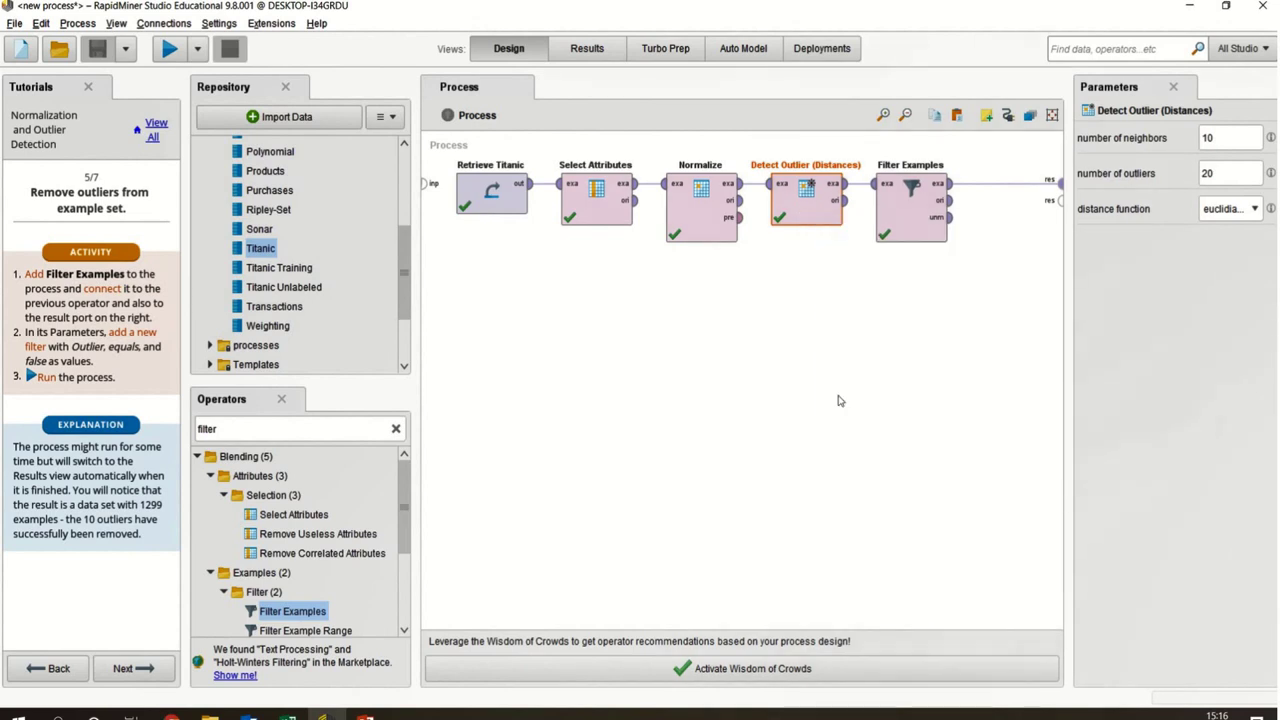
right_click(811, 223)
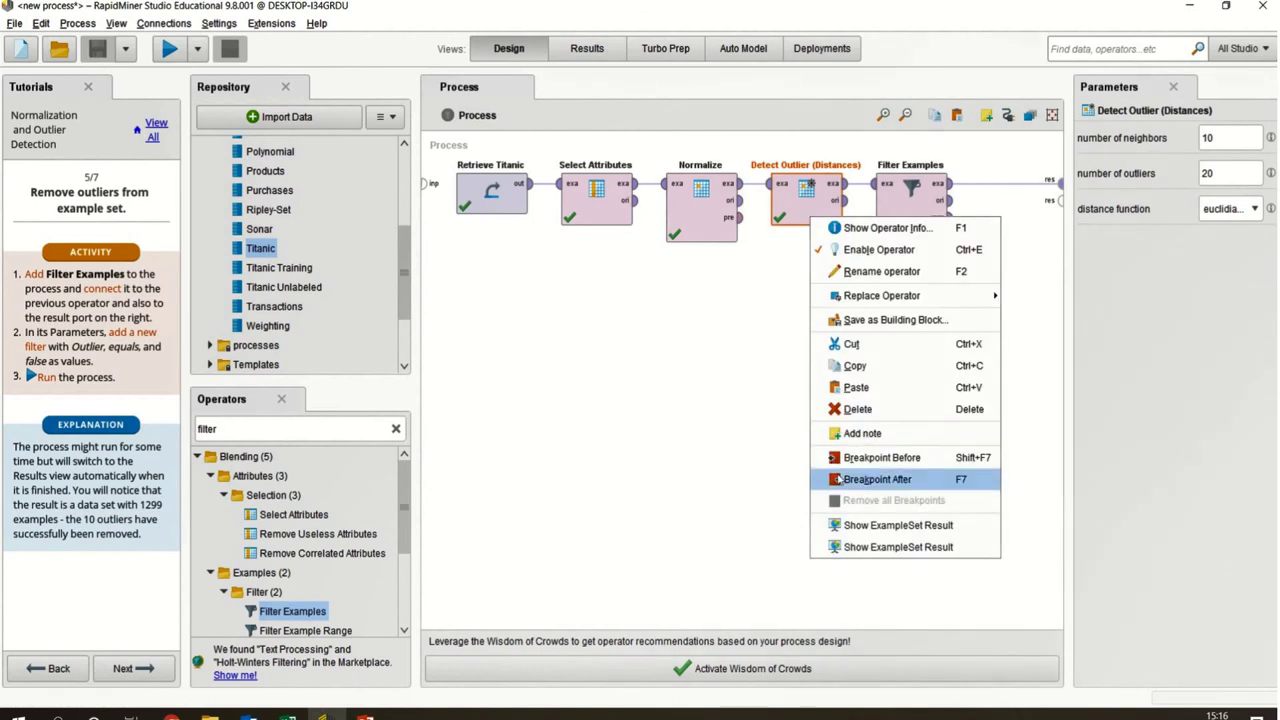
left_click(870, 480)
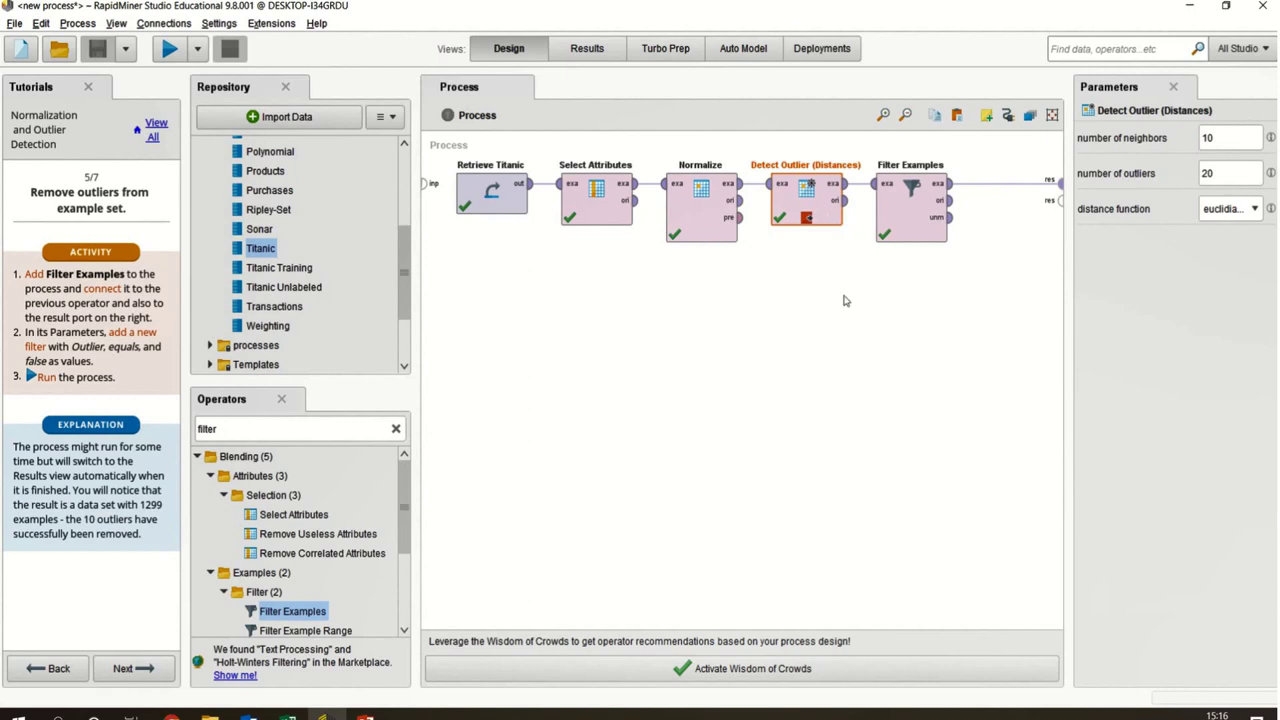
Remove all breakpoints from Detect Outlier (Distances) and deselect the operator
right_click(806, 224)
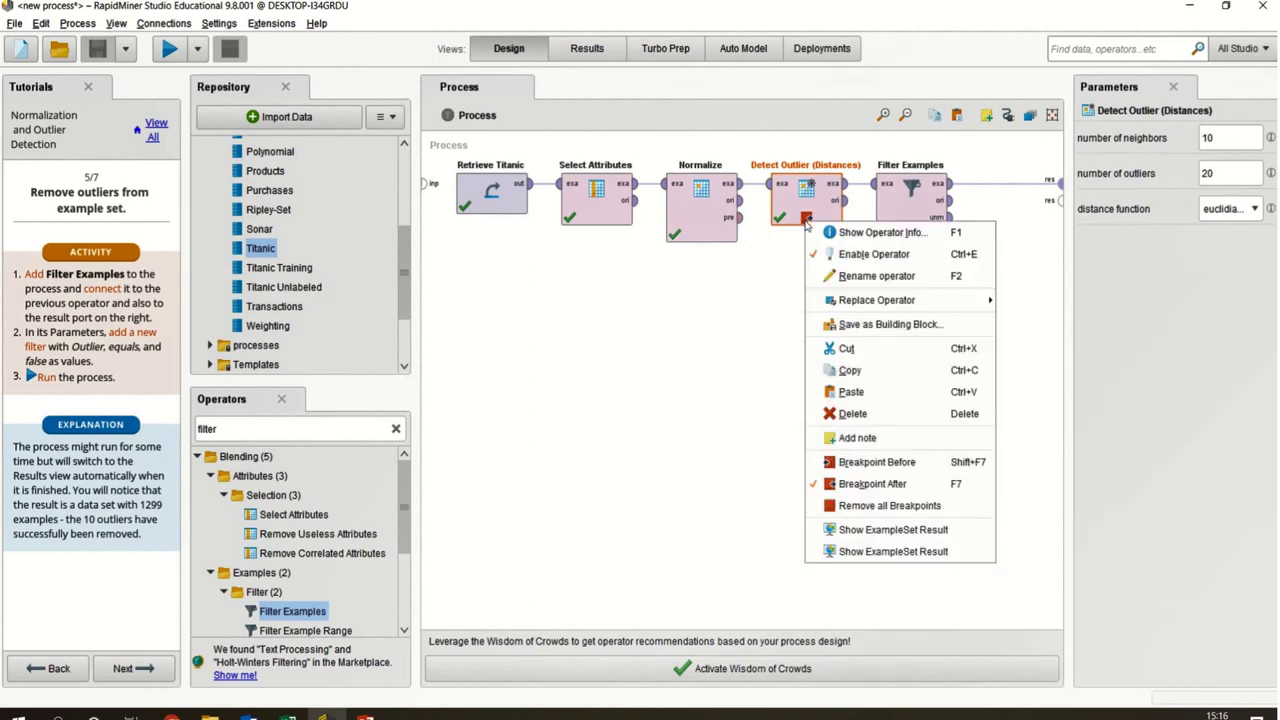
left_click(846, 516)
left_click(785, 372)
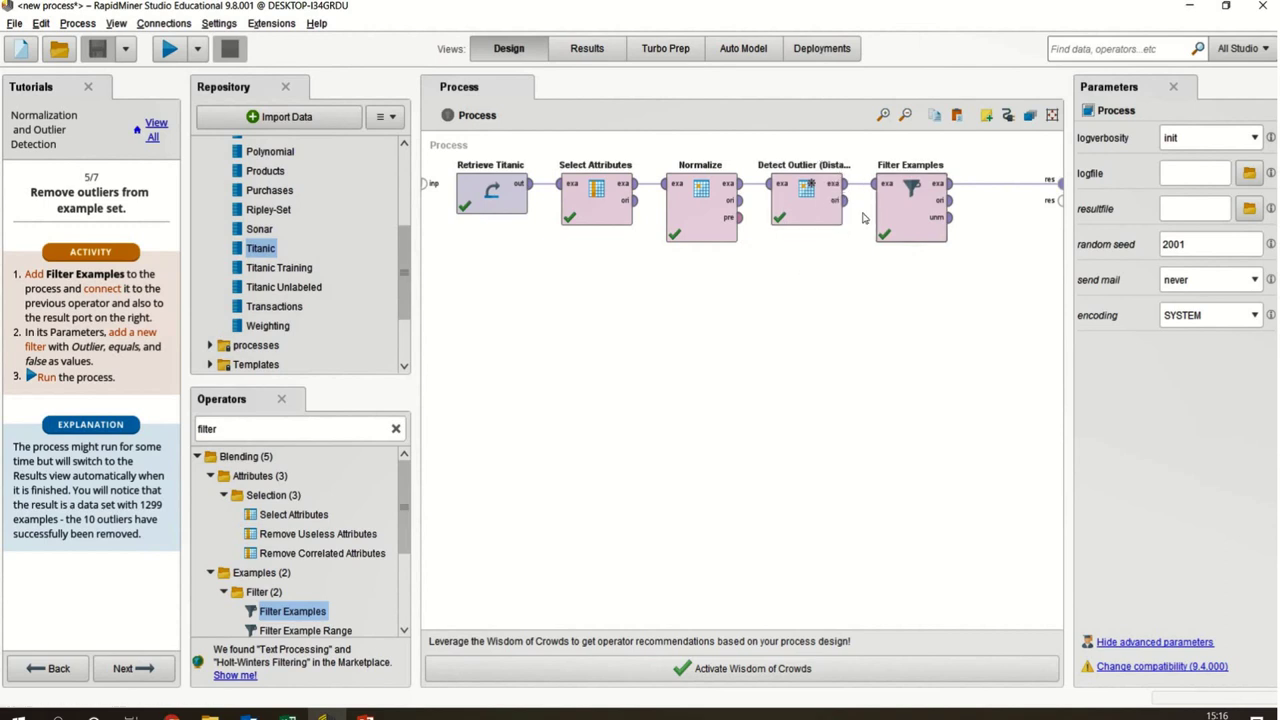
Review the parameters of Detect Outlier (Distances) and of Filter Examples
left_click(822, 203)
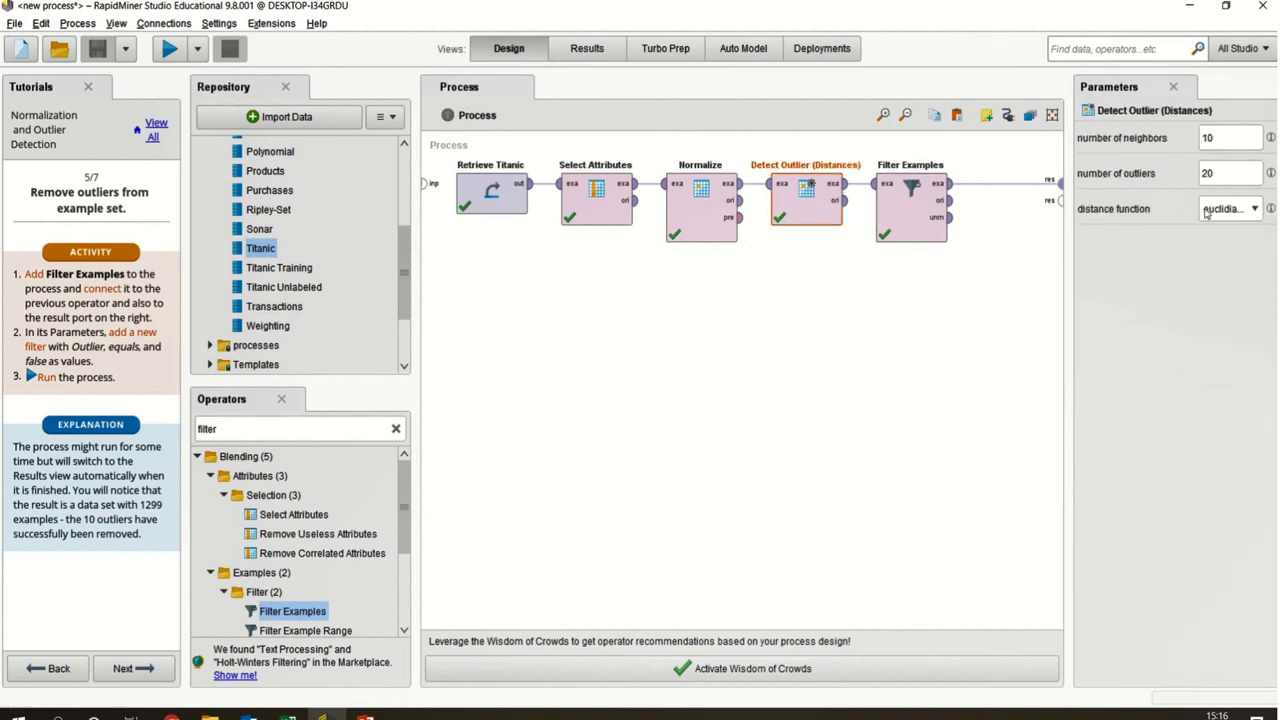
left_click(935, 215)
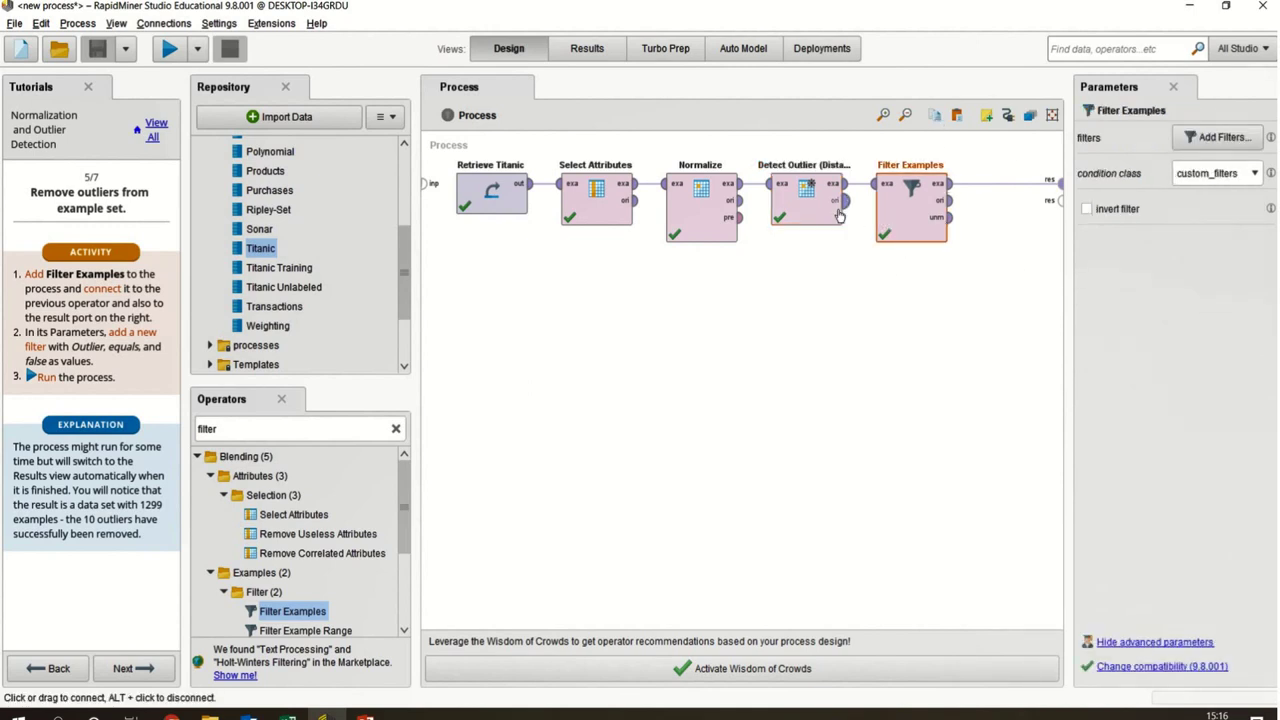
left_click_drag(812, 204, 922, 210)
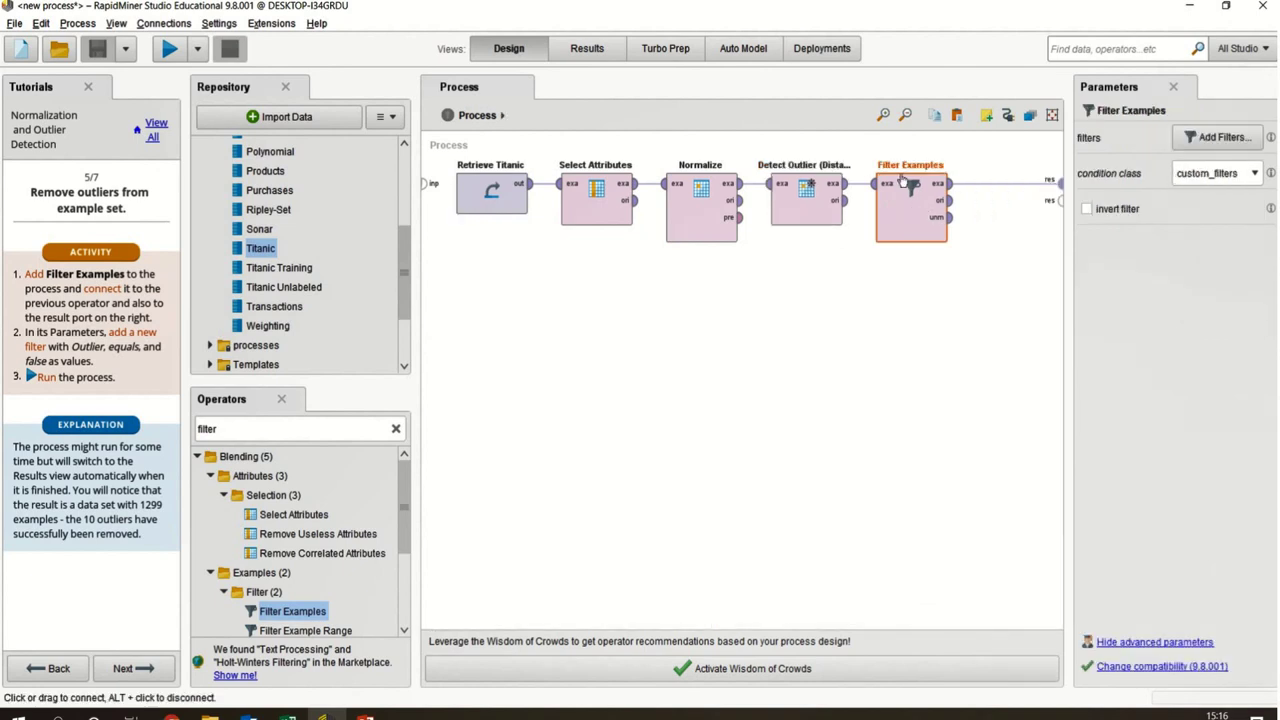